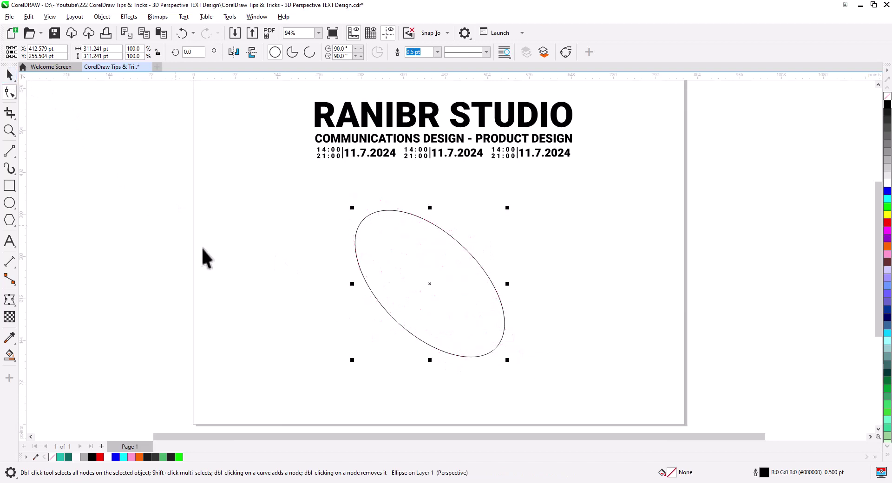
Extrude the ellipse diagonally toward its lower left with the parallel backward type, at a vanishing point of about -59.5, -62.1 pt.
click(30, 143)
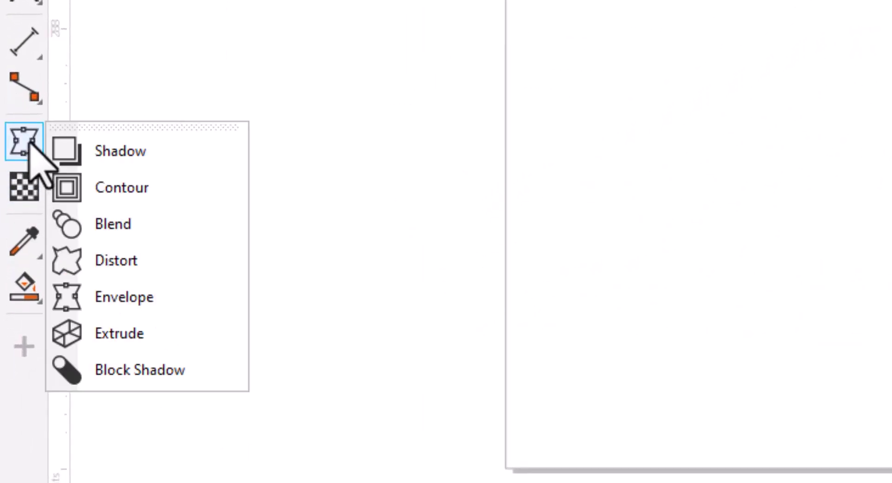
click(136, 332)
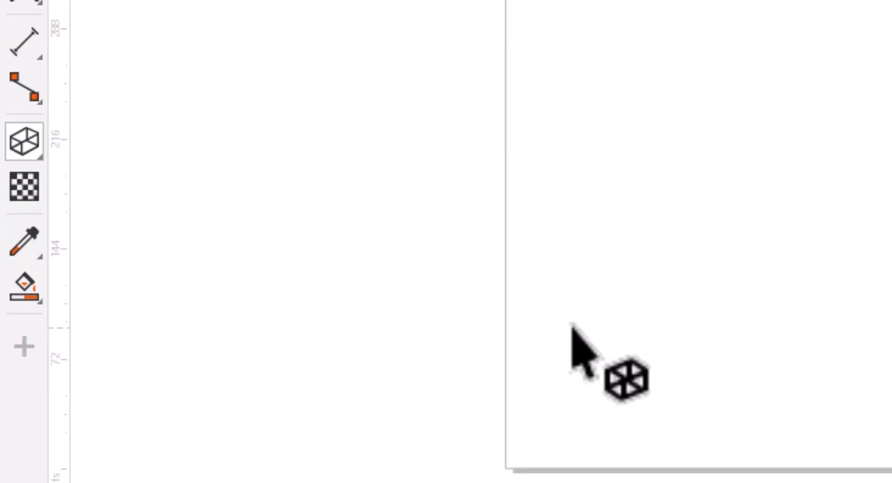
drag(390, 315, 330, 363)
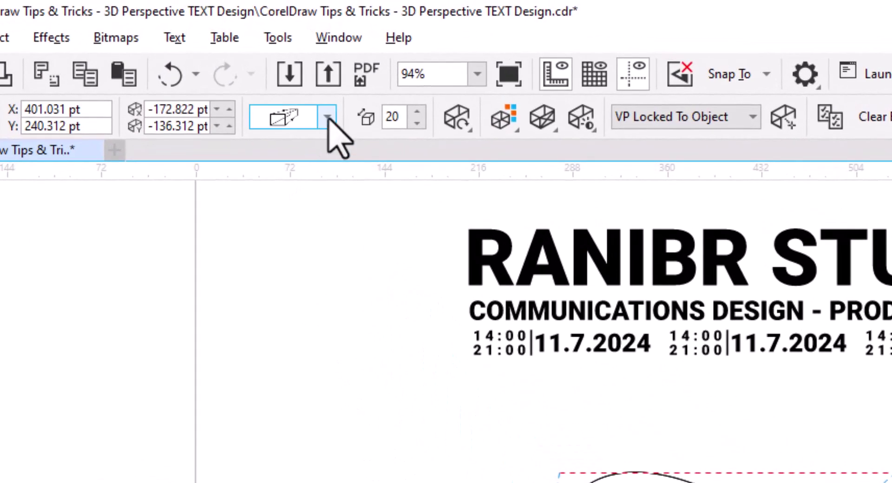
click(251, 52)
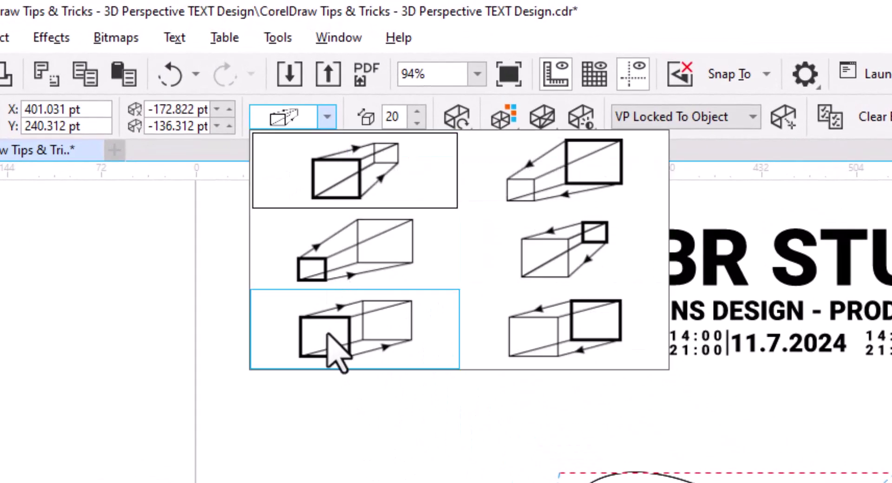
click(335, 355)
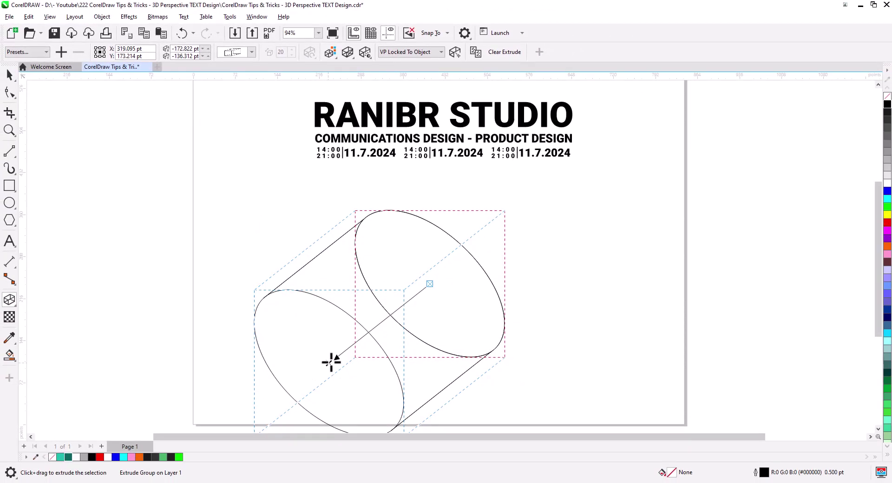
drag(328, 369, 394, 320)
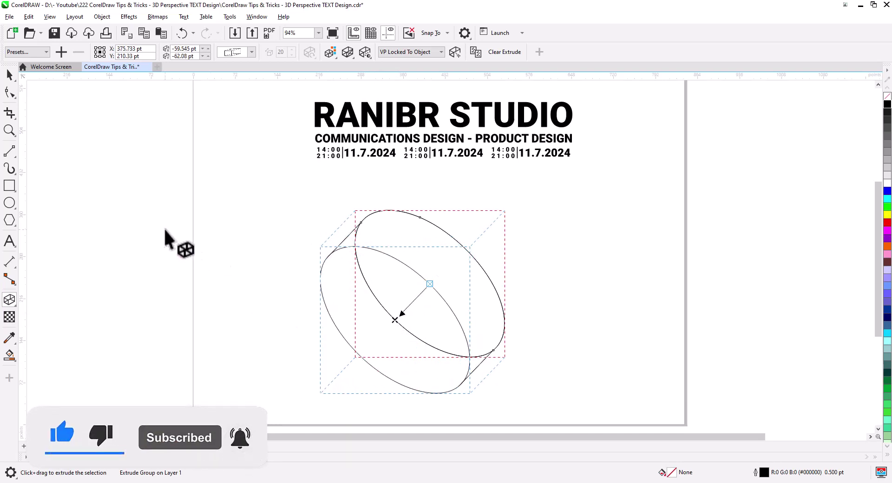
Break the extrude group apart to separate the ellipse from its extruded side surfaces.
click(9, 75)
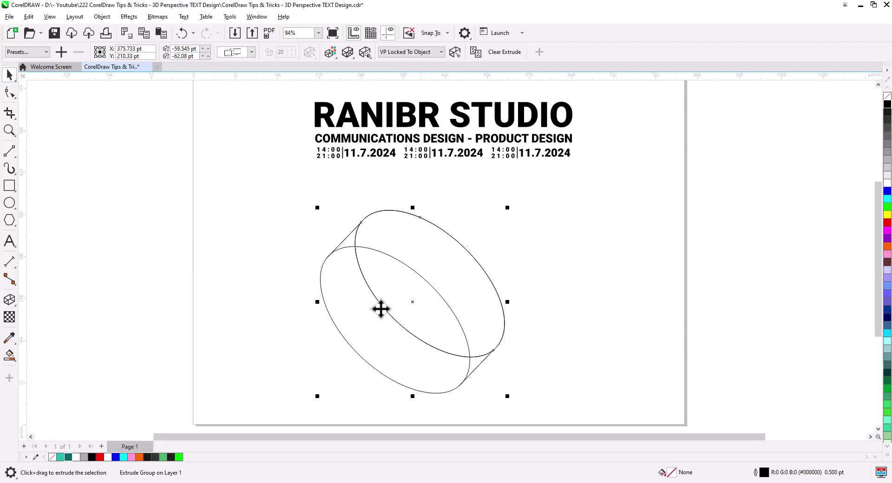
scroll(501, 372, up, 1)
drag(504, 374, 497, 342)
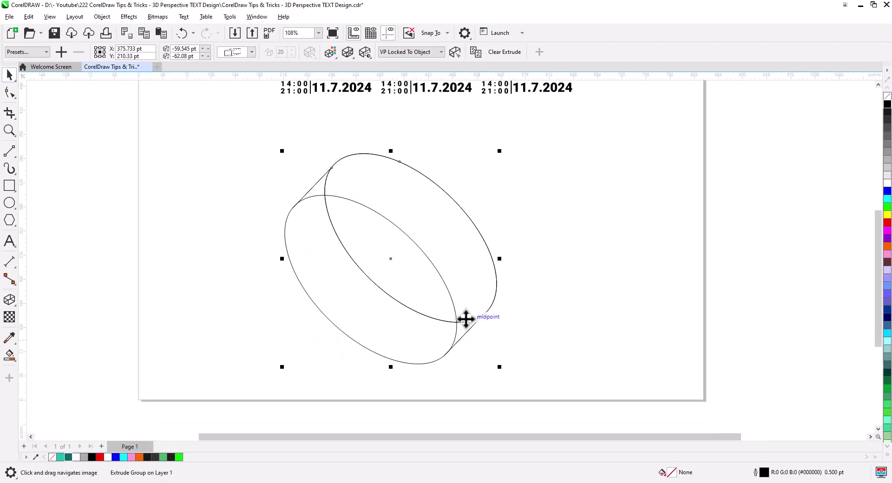
right_click(441, 322)
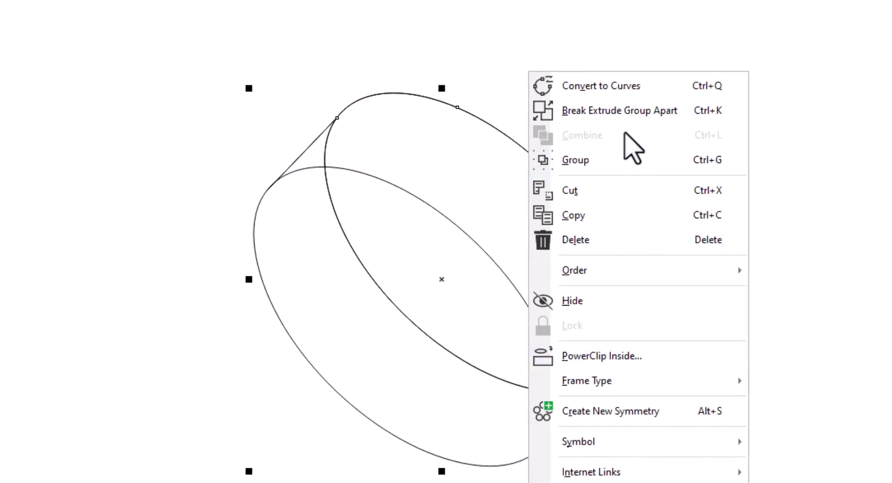
click(583, 112)
click(727, 274)
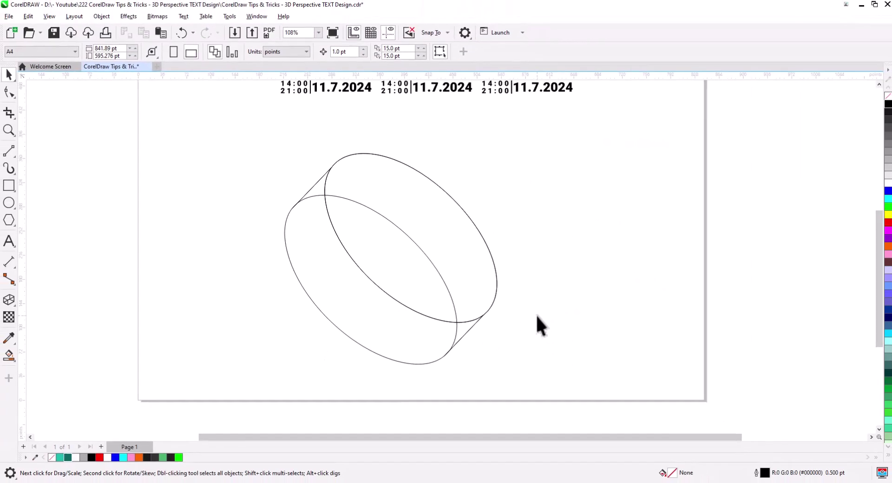
Ungroup the two extruded side surfaces and try moving the lower one away from the shape.
click(460, 320)
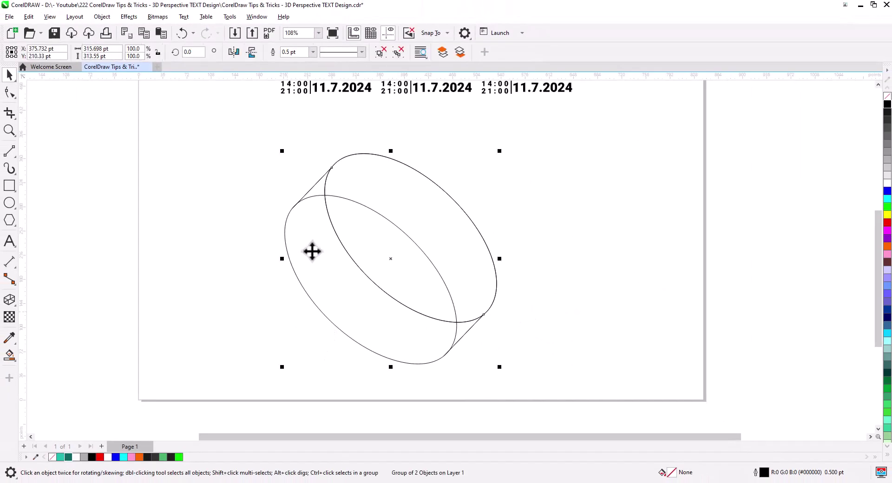
click(195, 277)
drag(195, 277, 152, 259)
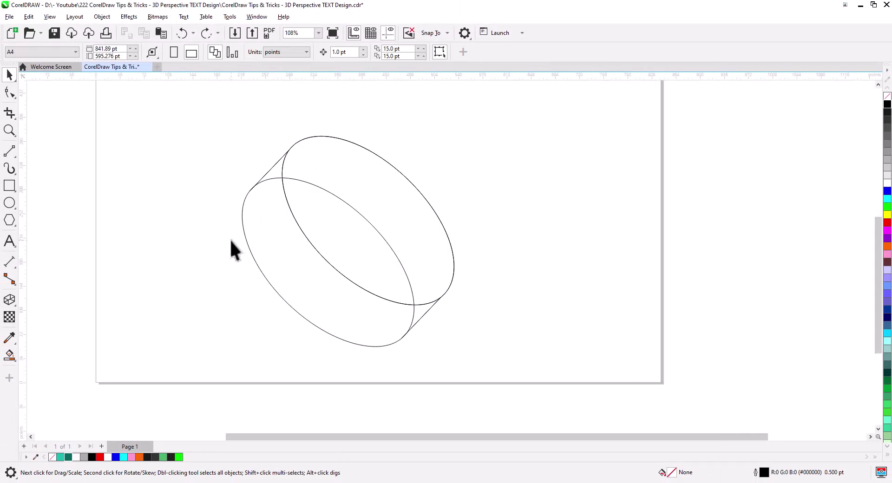
drag(273, 178, 180, 190)
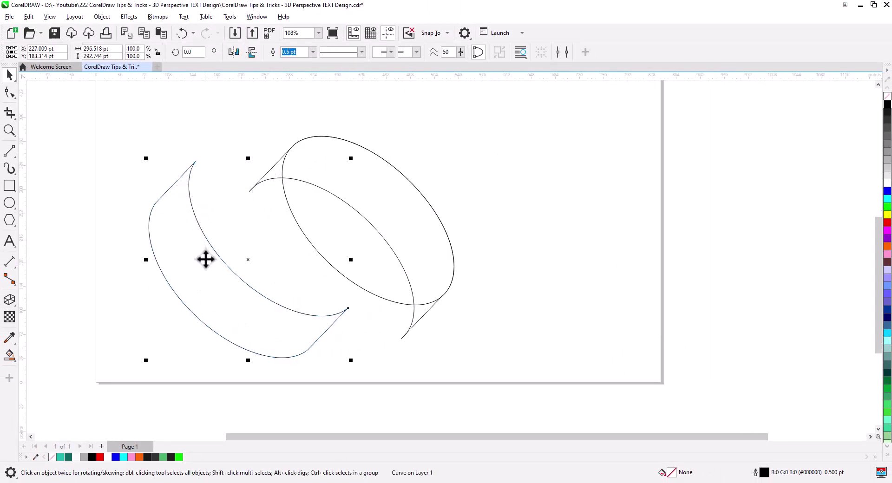
key(ctrl+z)
Pull the original ellipse out of the extruded shape and delete it.
click(330, 229)
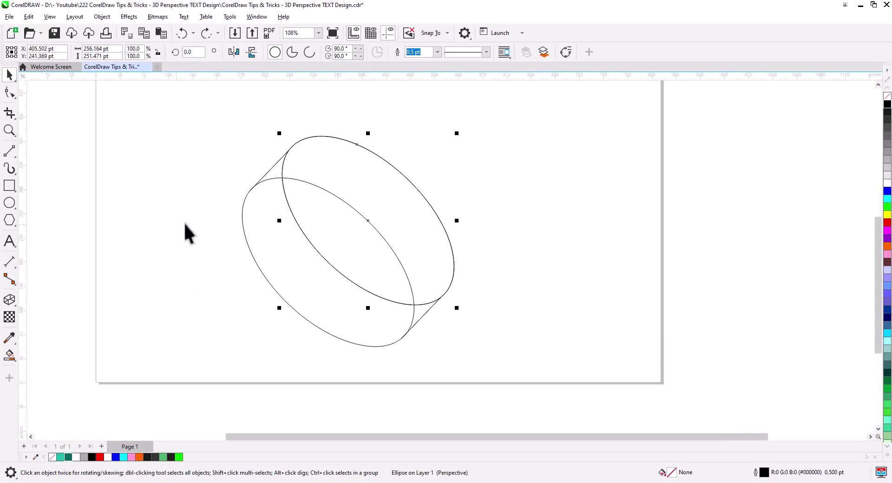
drag(337, 198, 425, 180)
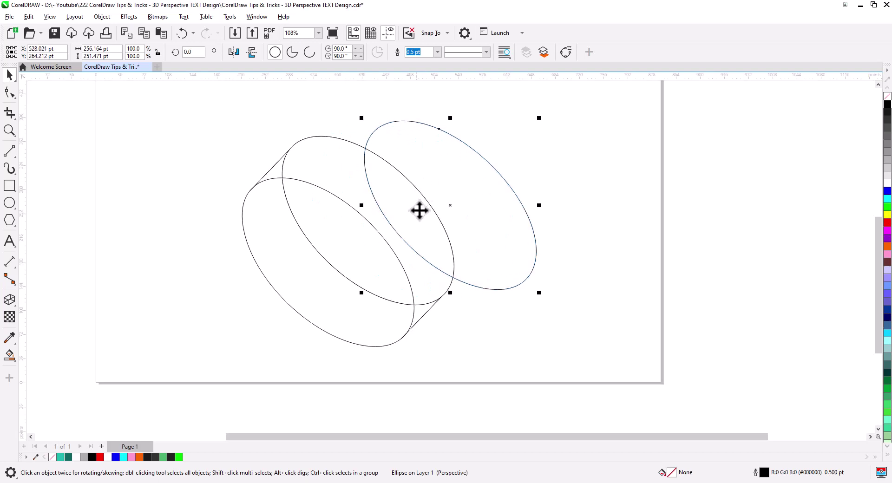
key(Delete)
Try moving the upper side surface away from the ring, and undo the move.
click(373, 201)
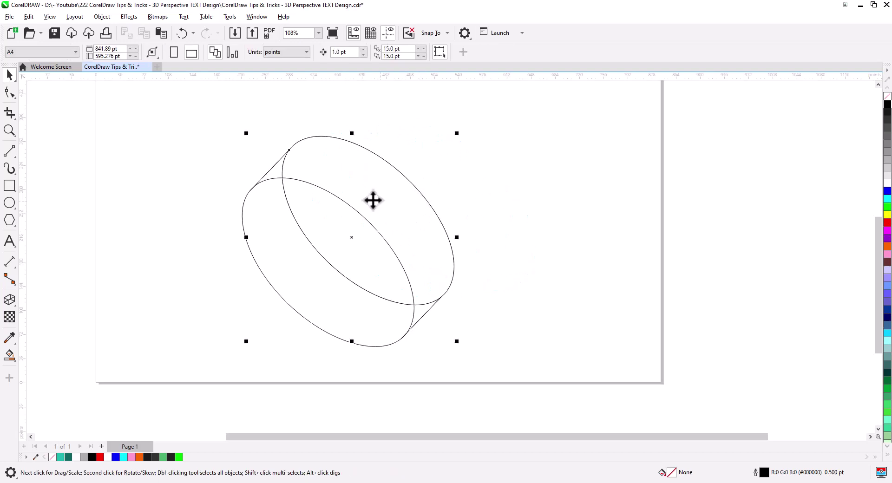
drag(370, 194, 414, 188)
key(ctrl+z)
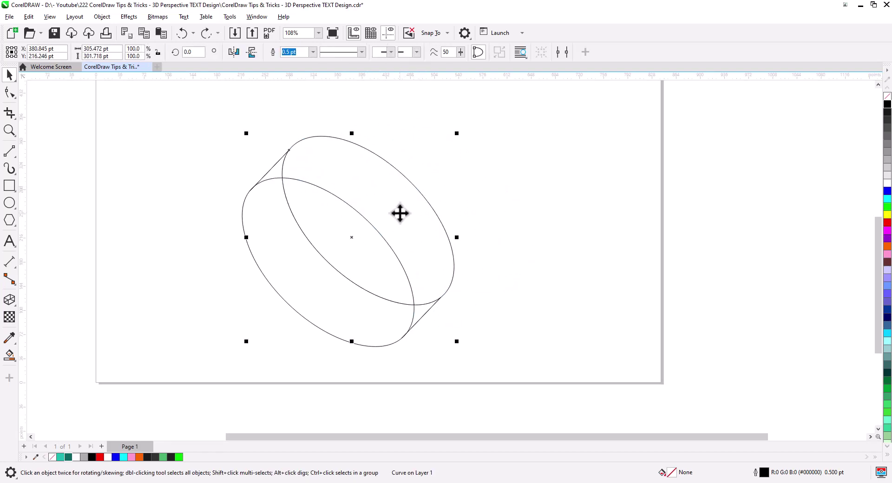
Use Smart Fill to color the ring's upper band and the two small corner regions beside it green.
click(486, 221)
scroll(378, 228, up, 3)
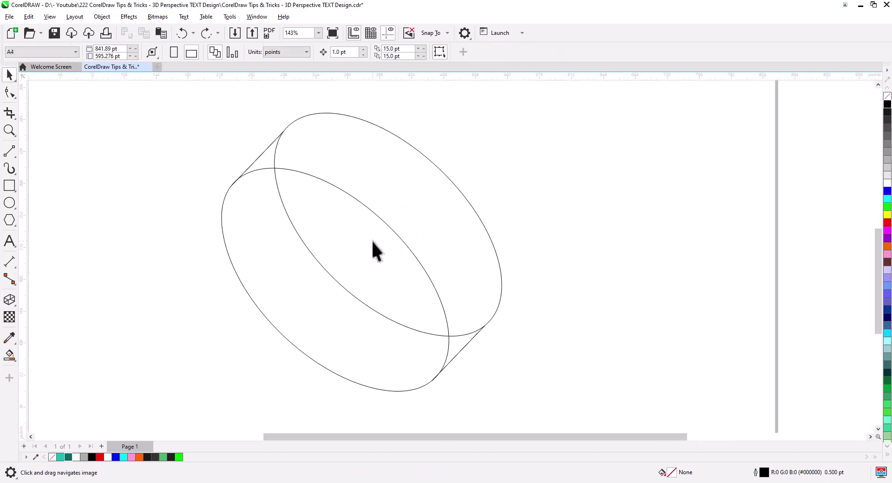
click(9, 357)
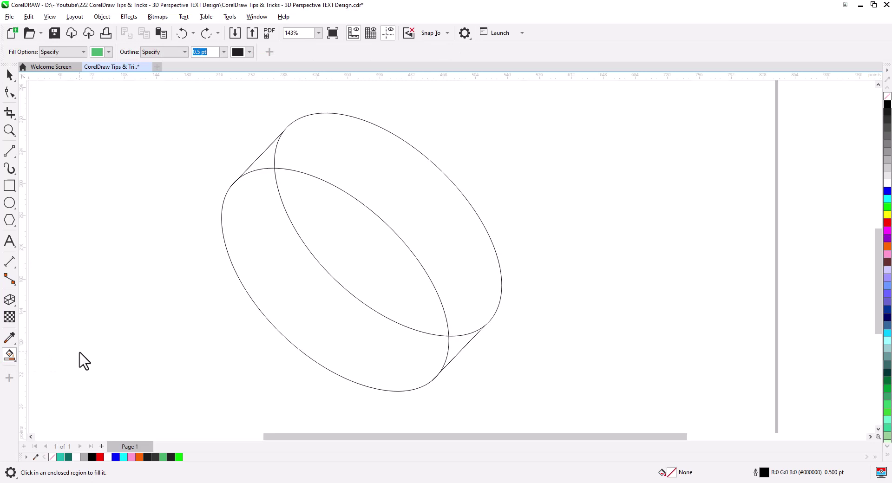
click(421, 219)
click(271, 163)
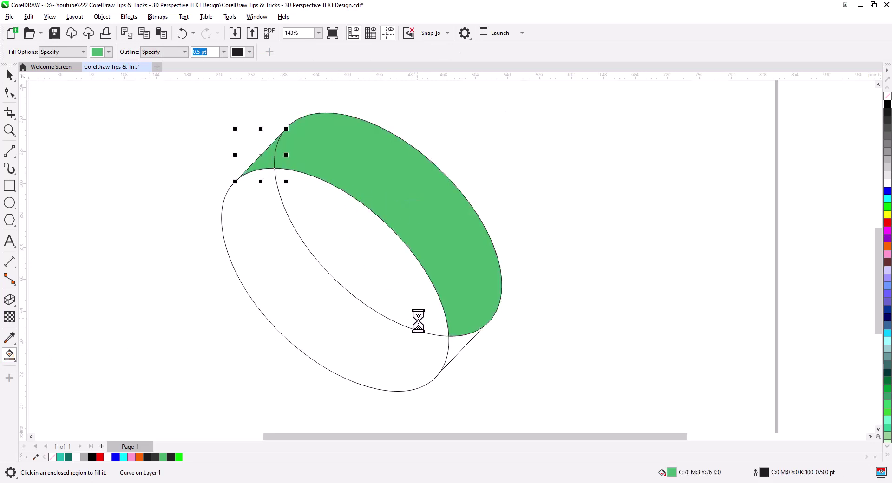
click(456, 347)
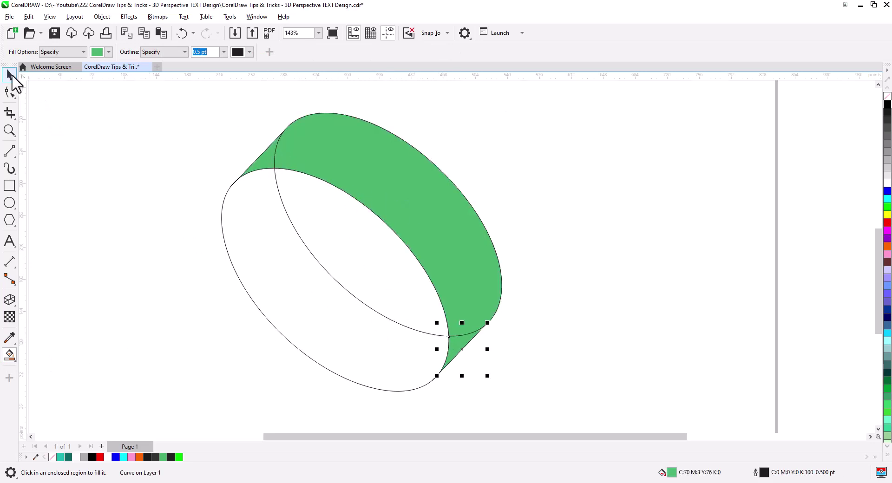
Weld the two small green corner regions with the large green band into one continuous surface.
click(9, 74)
shift+click(263, 162)
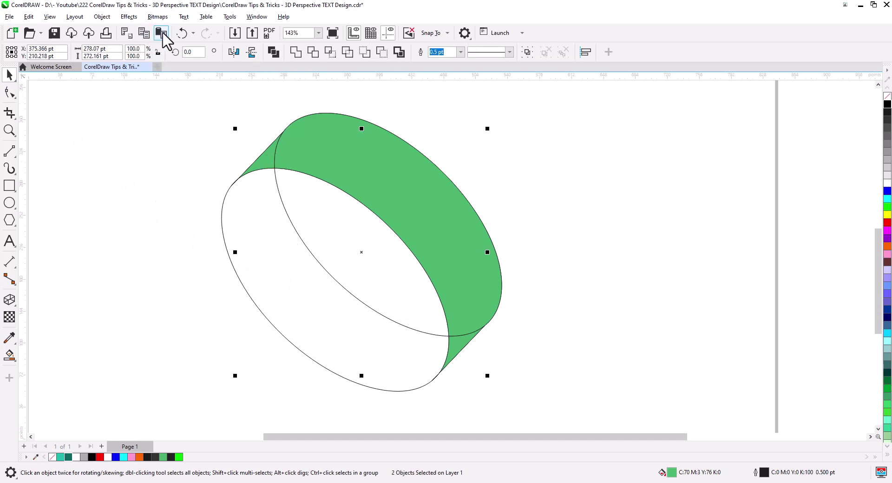
click(201, 175)
click(261, 161)
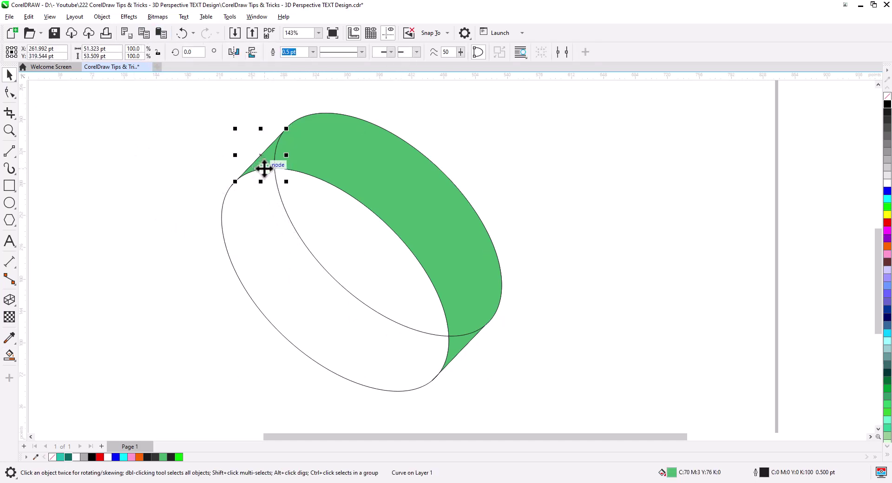
shift+click(314, 157)
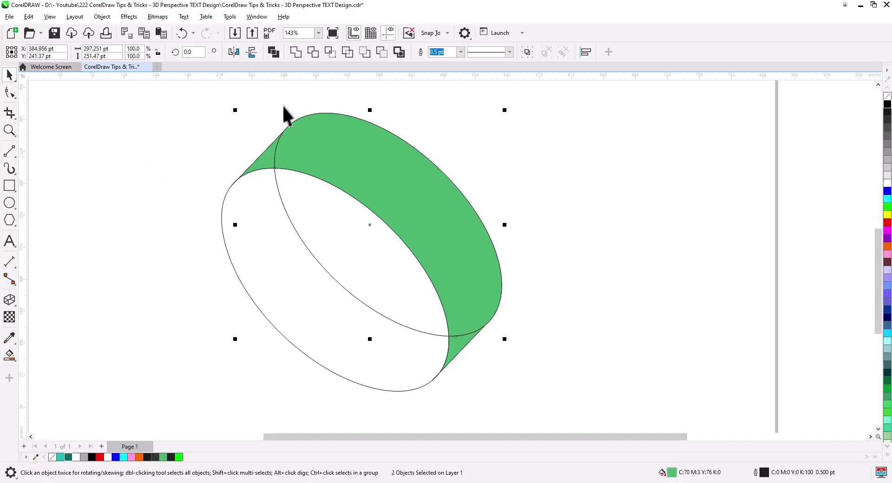
click(294, 53)
click(455, 342)
shift+click(440, 248)
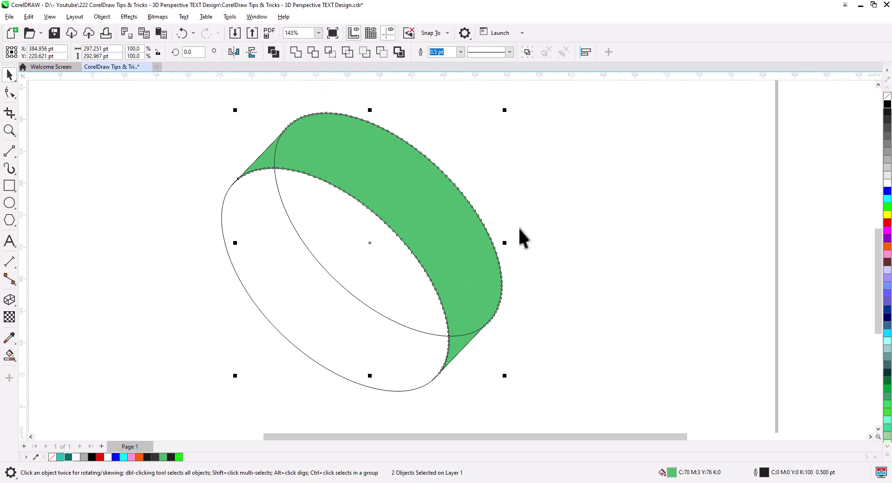
click(468, 383)
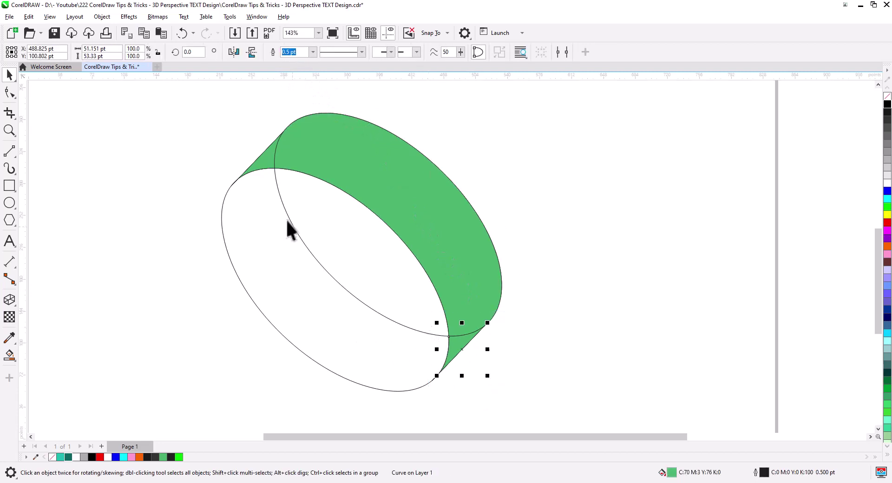
shift+click(265, 257)
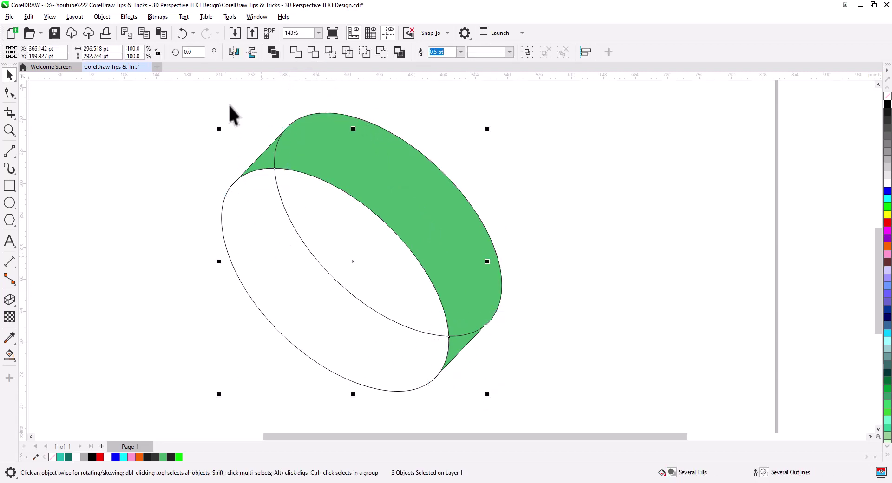
click(176, 170)
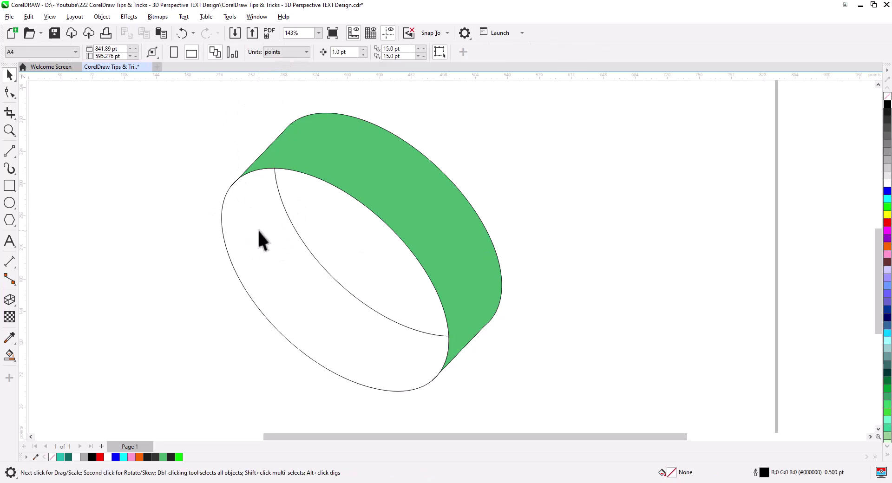
Fill the ring's unfilled lower side surface with red (#FF0000).
drag(250, 223, 187, 247)
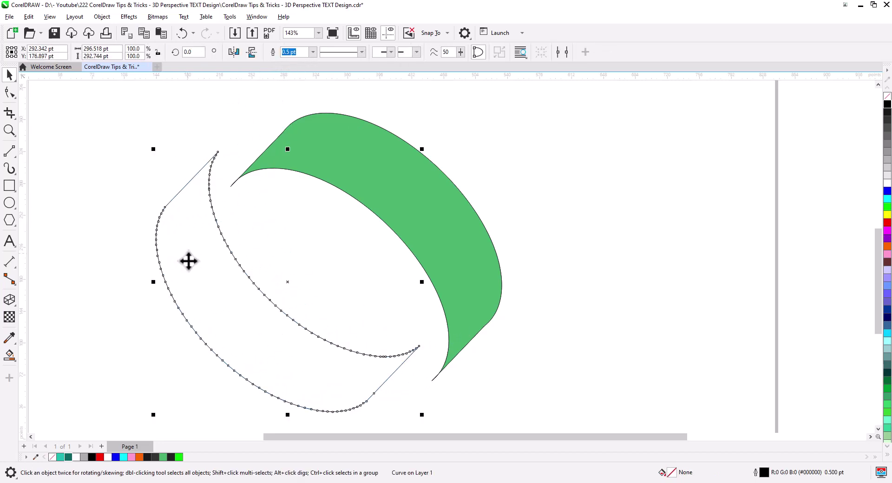
key(ctrl+z)
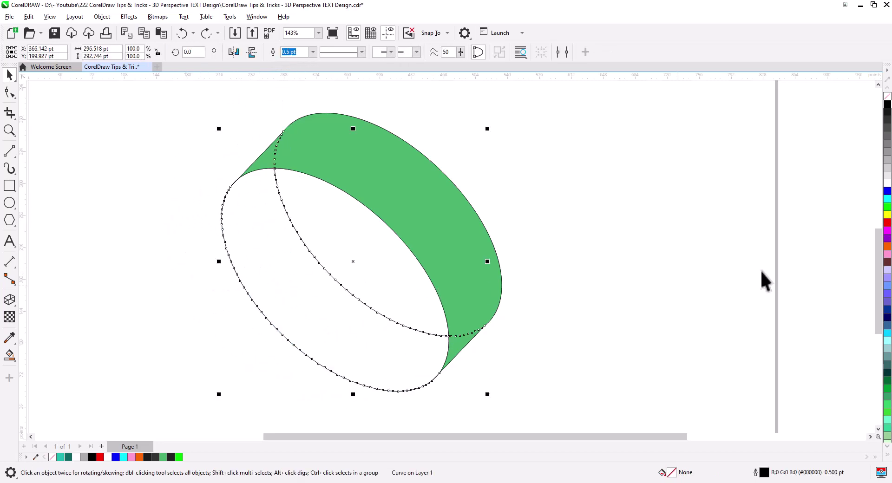
click(887, 222)
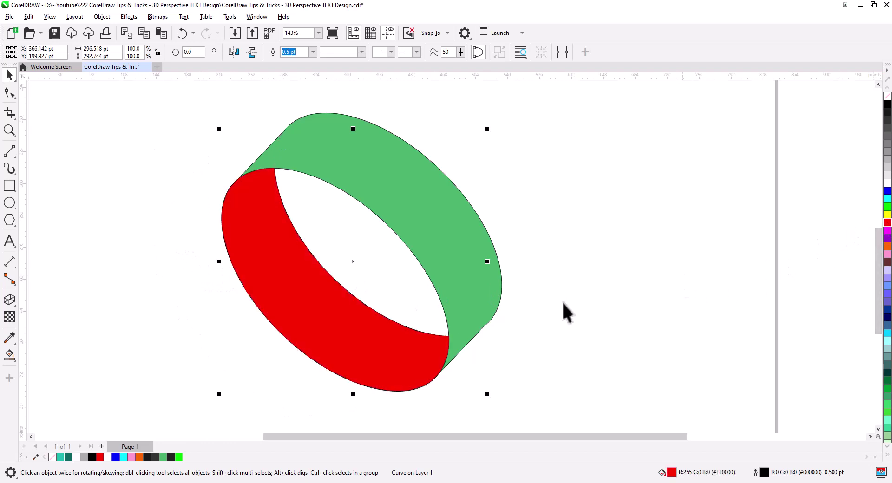
Bring the red surface in front of the green band.
right_click(343, 337)
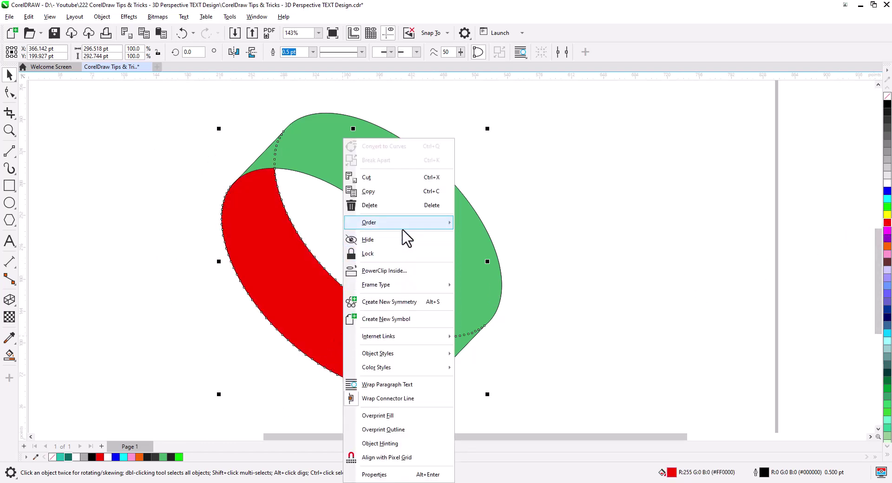
mouse_move(404, 228)
click(486, 224)
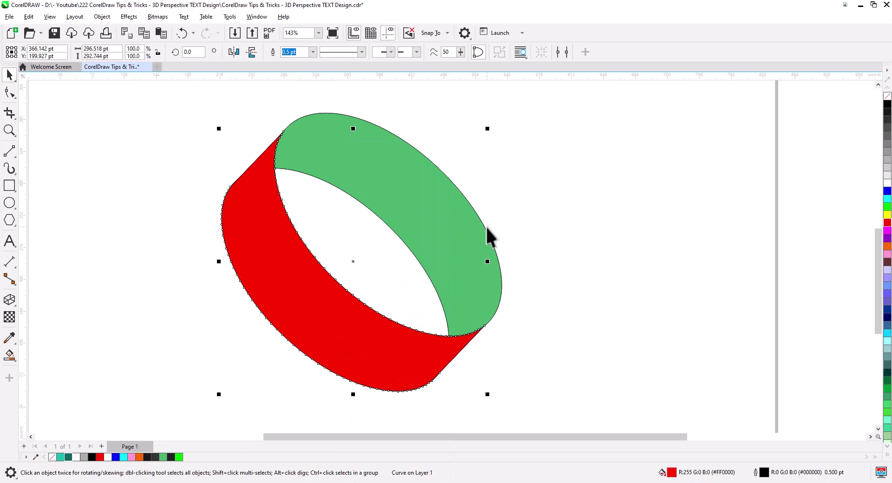
click(575, 322)
click(442, 272)
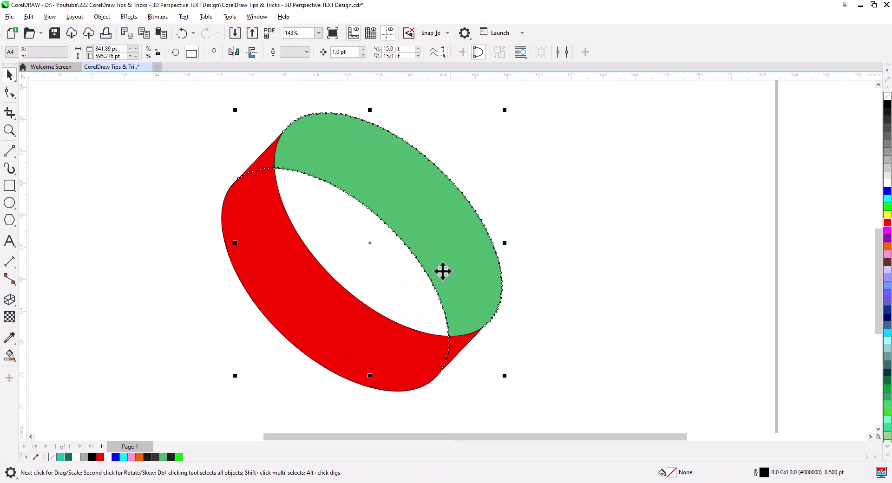
click(583, 361)
scroll(457, 308, down, 1)
drag(476, 330, 546, 338)
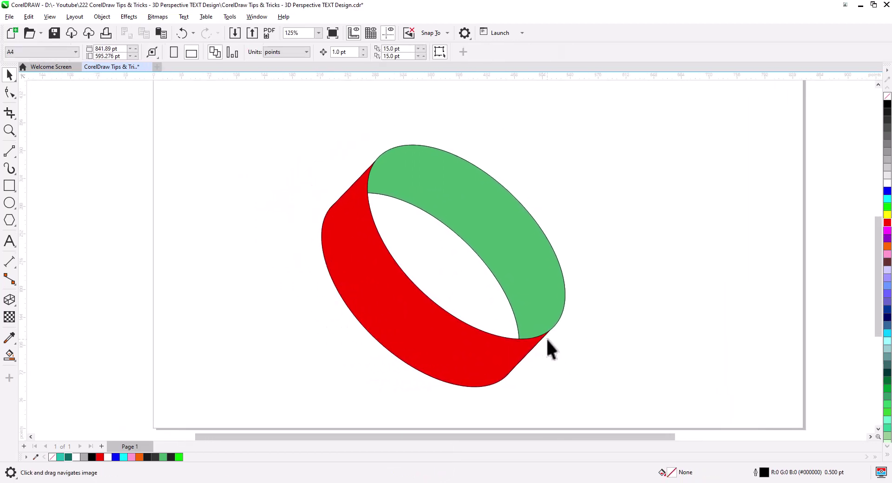
Move the RANIBR STUDIO text block from above the ring to the page's lower left corner, beside the red band.
scroll(547, 339, down, 1)
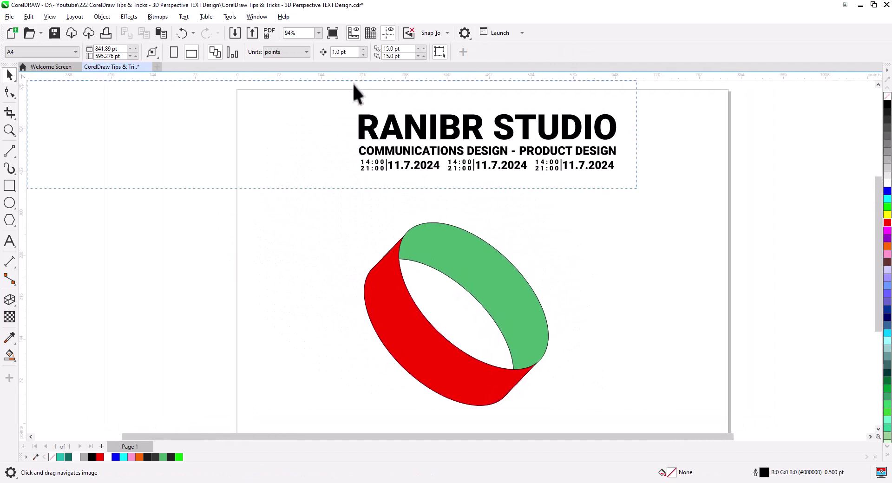
drag(637, 188, 352, 83)
drag(447, 133, 174, 349)
drag(349, 354, 387, 278)
scroll(407, 250, up, 1)
drag(327, 239, 415, 280)
click(369, 155)
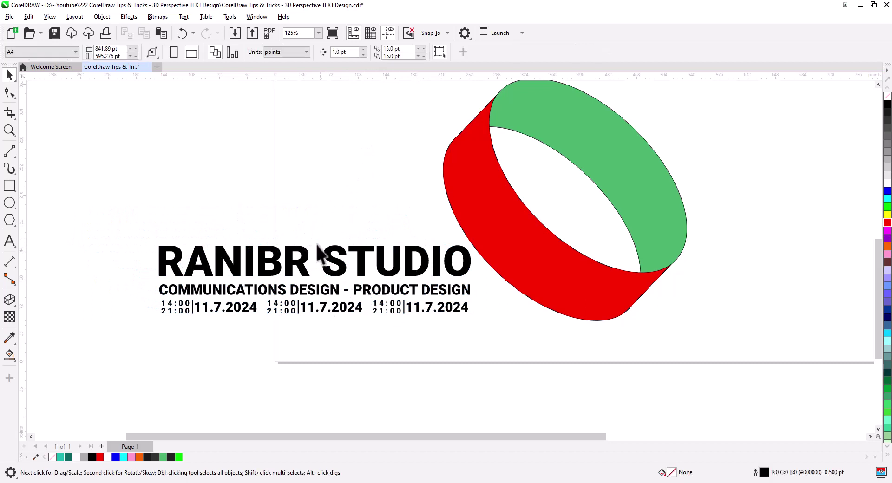
Color the RANIBR STUDIO title teal and the COMMUNICATIONS DESIGN - PRODUCT DESIGN line white.
click(304, 265)
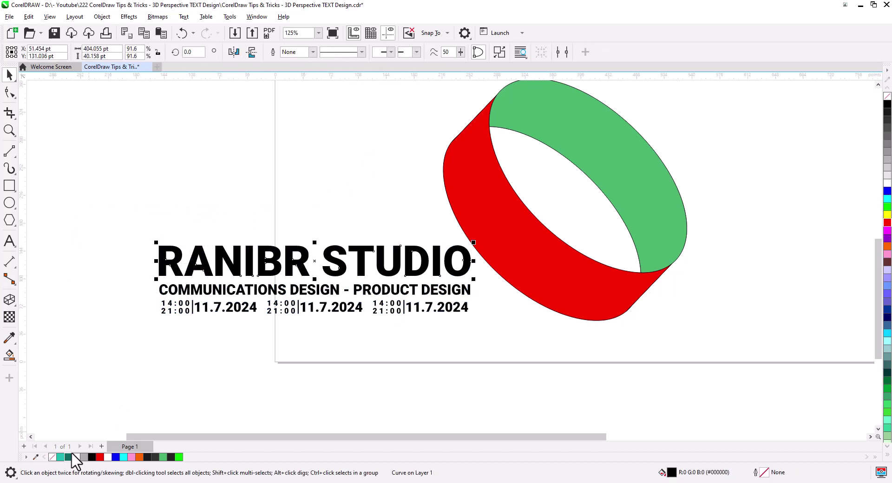
click(60, 457)
click(234, 370)
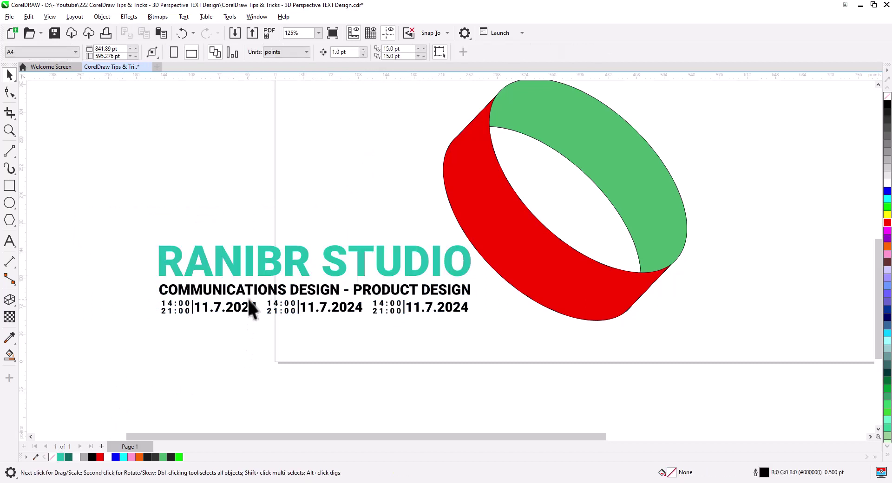
click(250, 301)
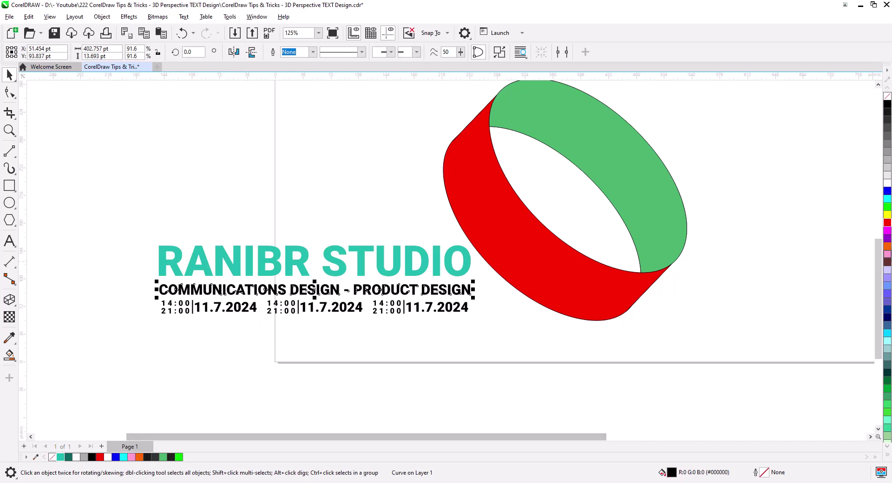
click(886, 184)
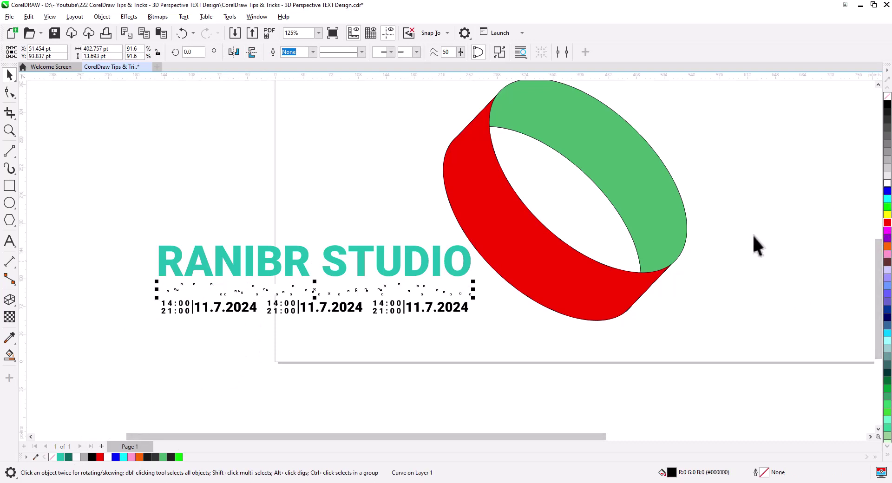
Color the date row dark green (#0C675F), ungrouping it to make the small time labels white (#FFFFFF).
click(448, 309)
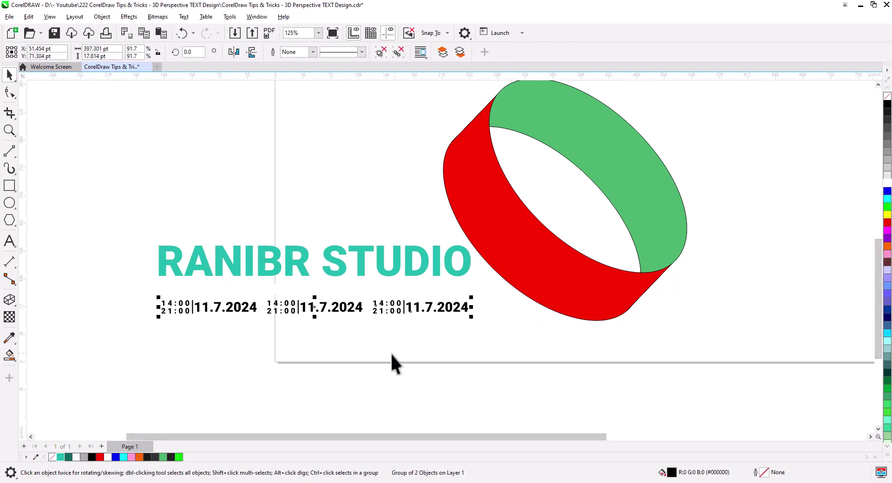
click(69, 457)
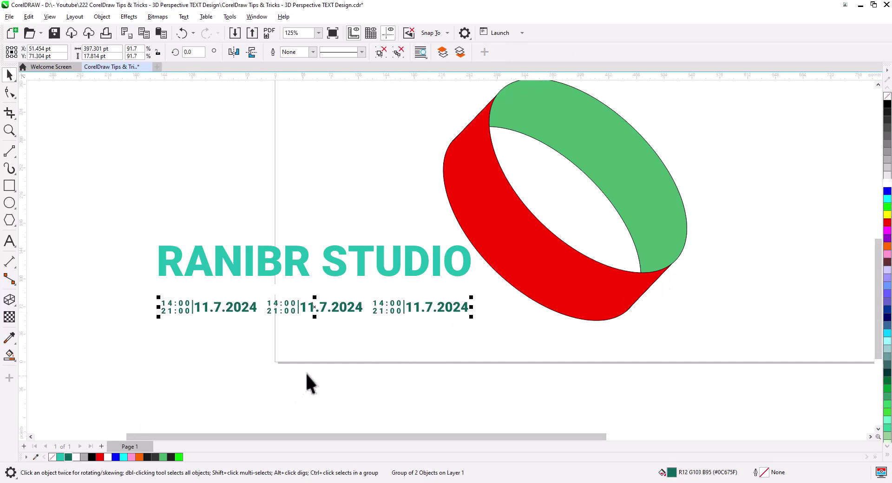
click(384, 53)
click(360, 112)
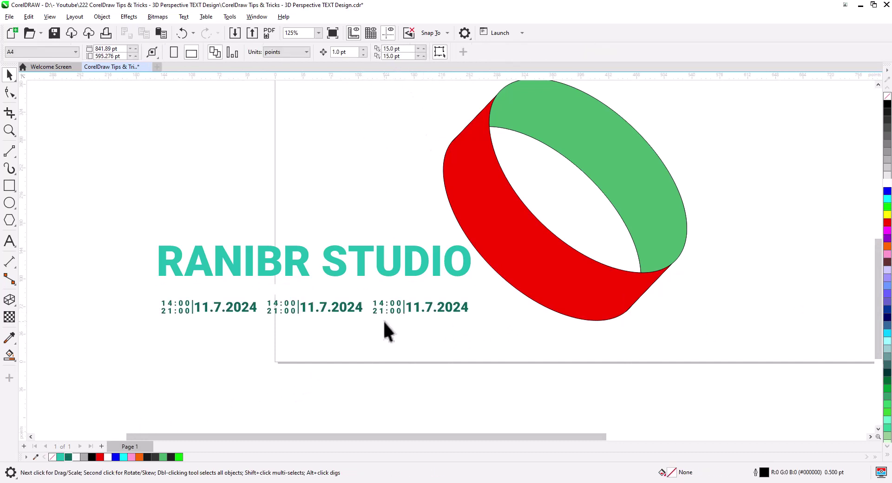
click(390, 310)
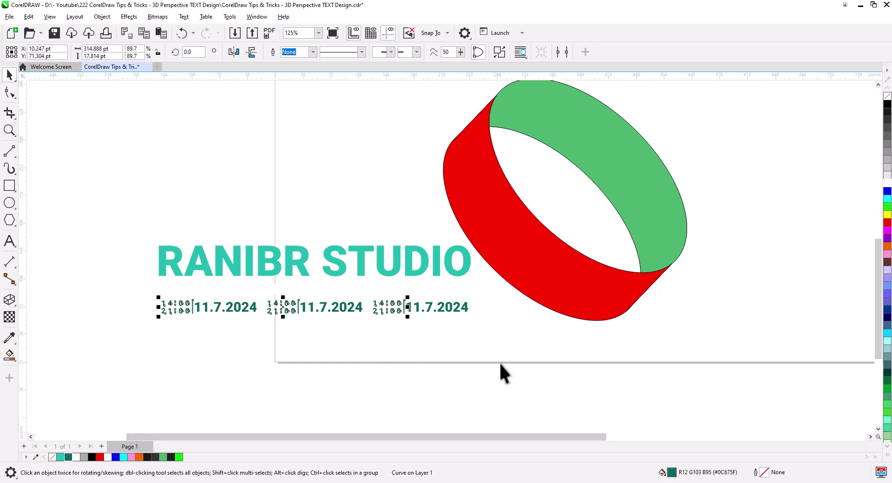
click(886, 183)
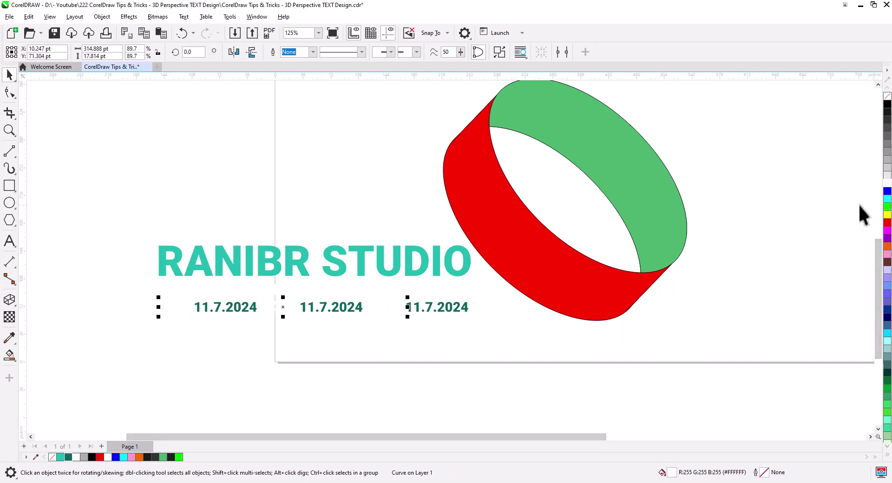
click(481, 365)
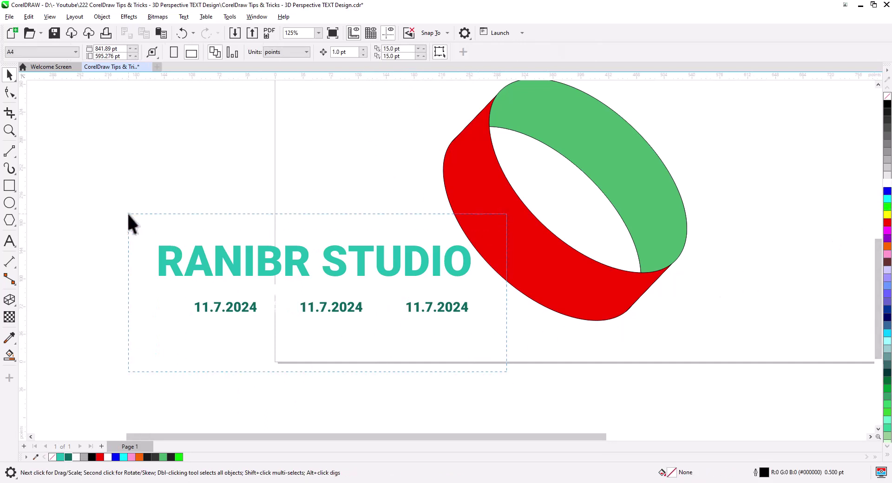
Group all the text lines and apply an envelope reduced to its four corner nodes with straight sides.
drag(129, 215, 130, 220)
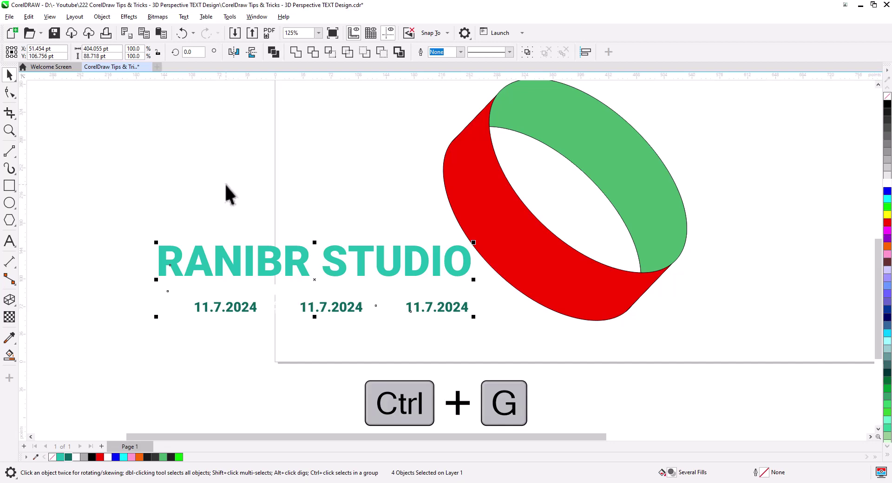
key(ctrl+g)
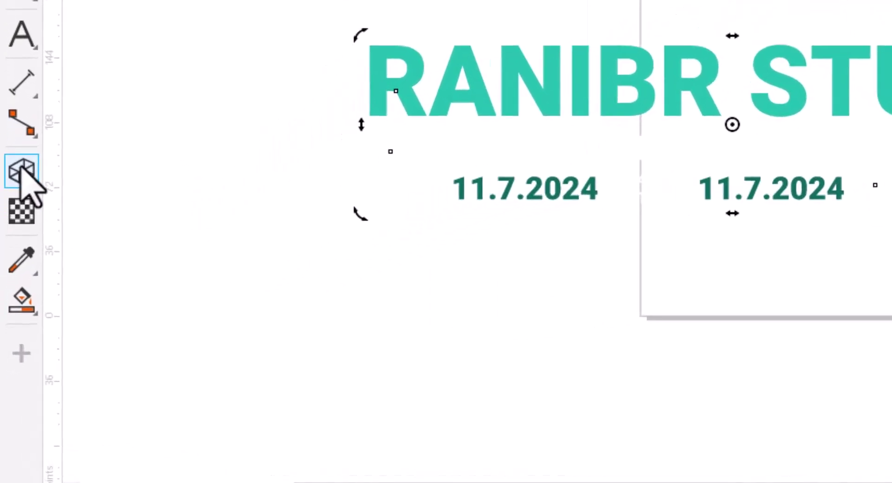
click(21, 209)
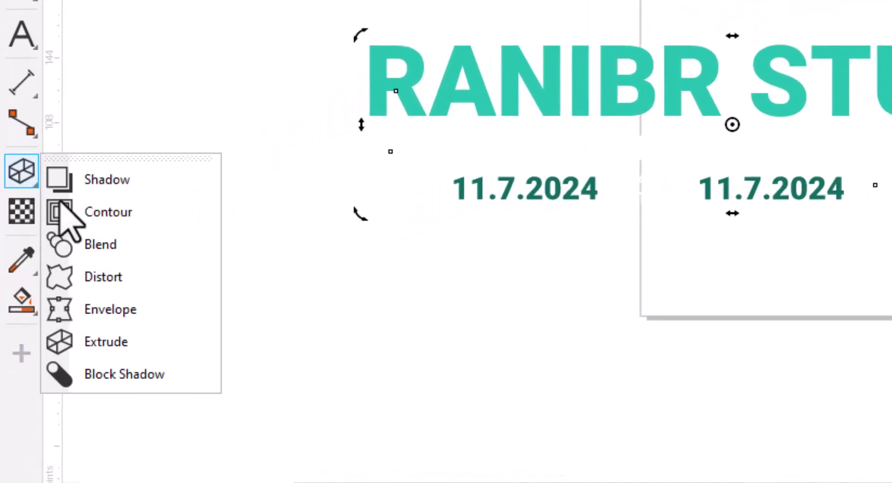
click(124, 310)
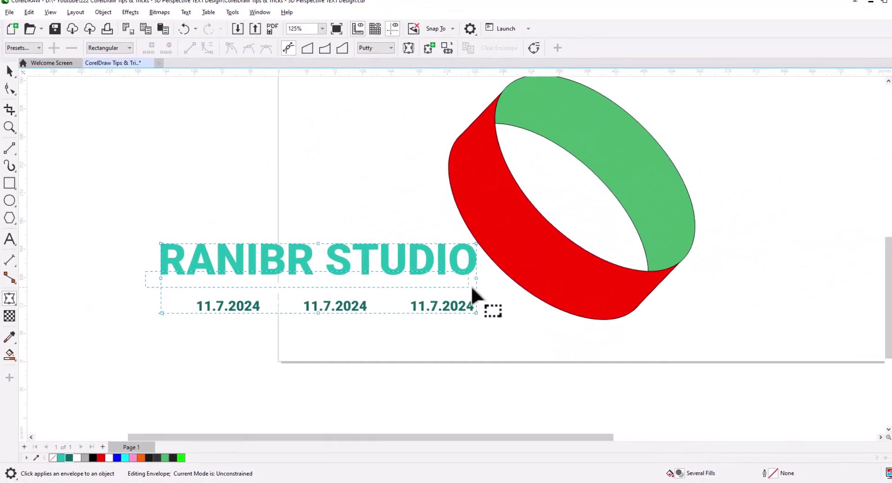
drag(471, 287, 498, 293)
key(Delete)
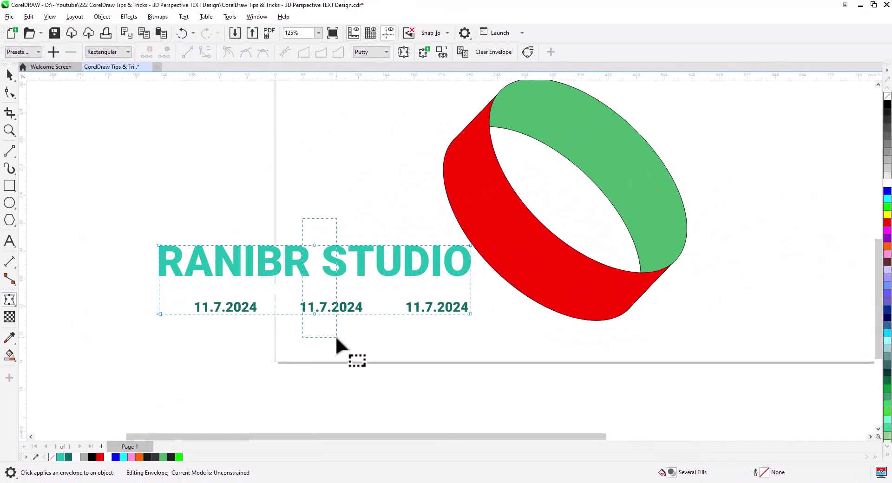
key(Delete)
drag(491, 349, 492, 351)
click(189, 52)
click(159, 246)
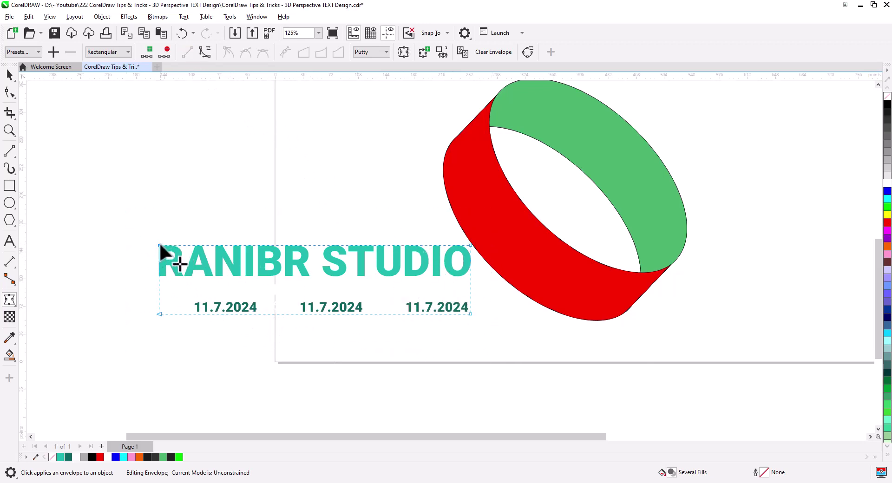
Pull the four envelope corners onto the matching end corners of the red band.
drag(168, 242, 495, 98)
drag(159, 314, 447, 154)
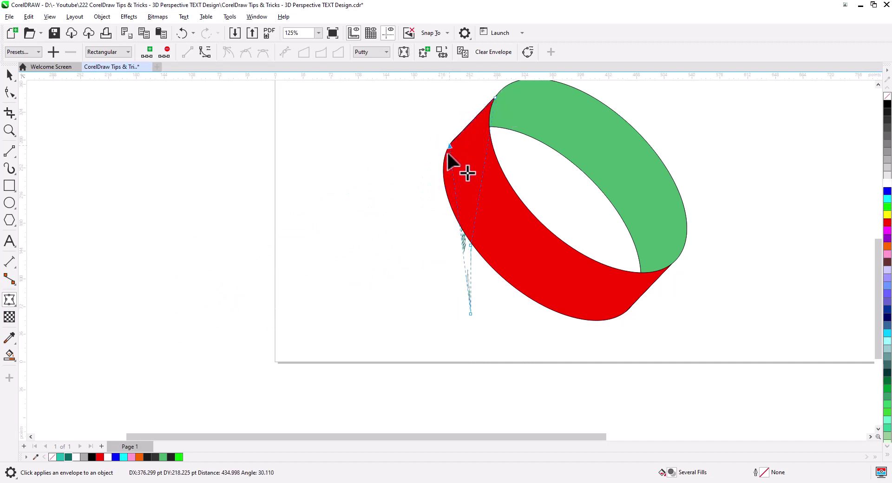
mouse_move(471, 314)
mouse_down()
mouse_move(503, 318)
mouse_move(458, 320)
mouse_up()
drag(471, 245, 672, 263)
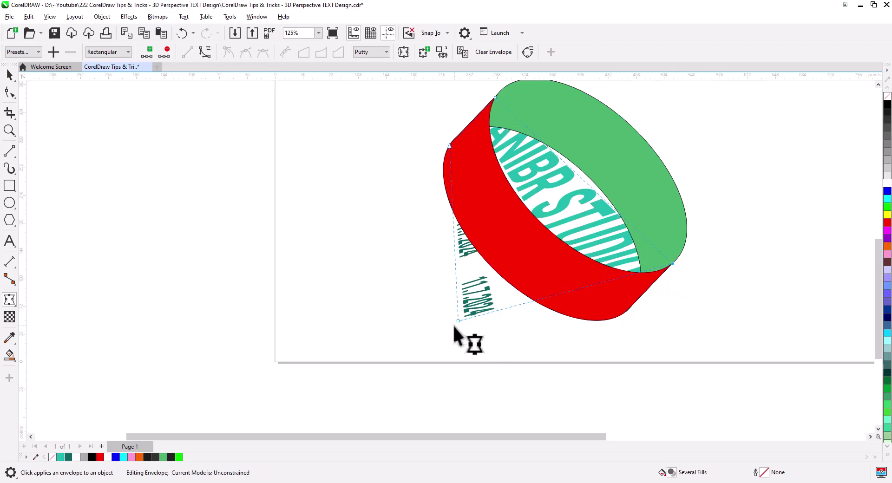
drag(458, 321, 624, 313)
Fine-tune the envelope's corner nodes at close range so they meet the ends of the red band's straight edges.
scroll(625, 320, up, 4)
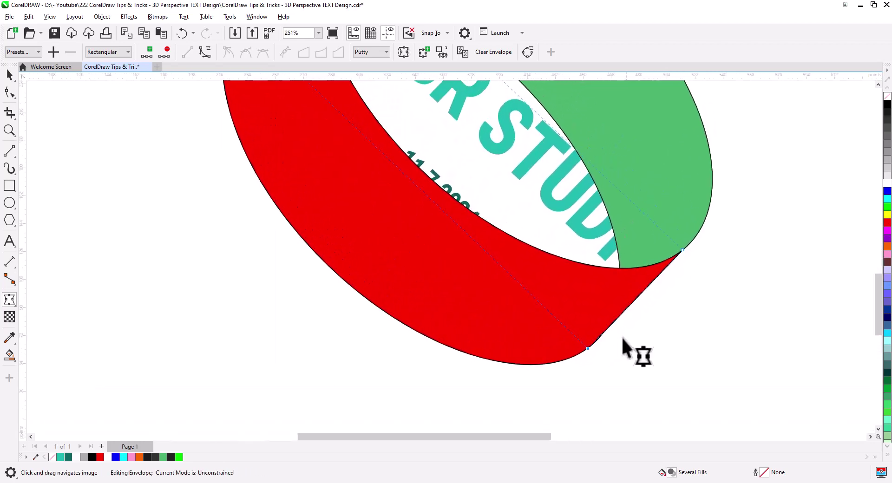
scroll(599, 366, up, 5)
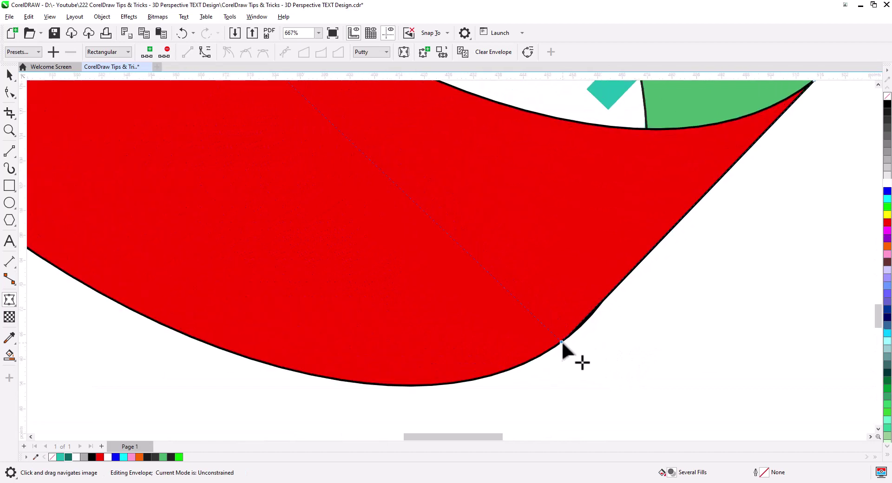
drag(562, 343, 597, 308)
drag(636, 329, 414, 428)
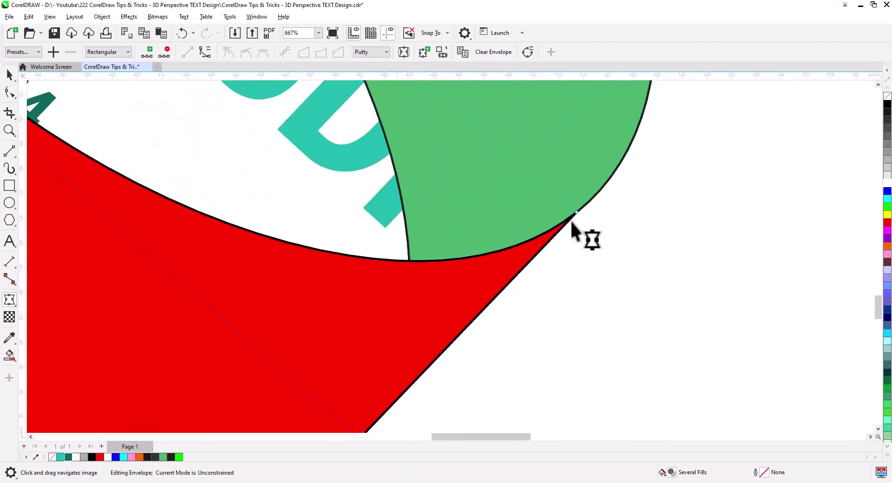
scroll(406, 278, down, 4)
drag(344, 250, 635, 431)
drag(329, 189, 471, 413)
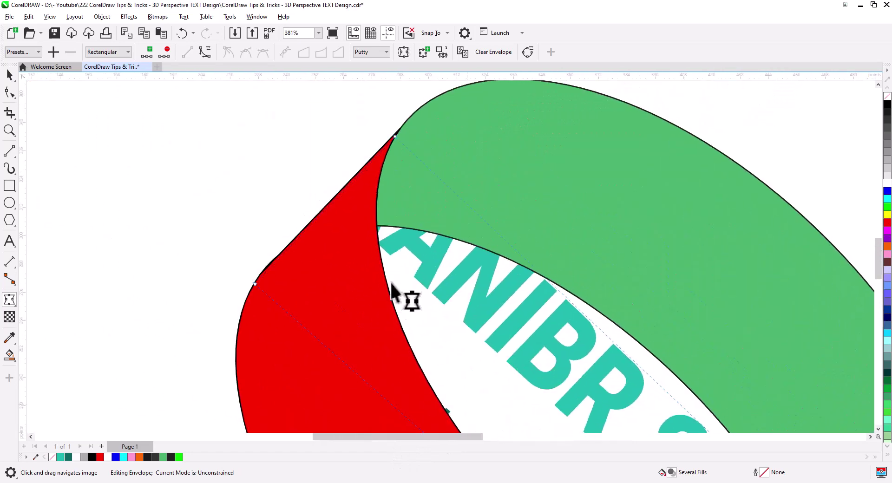
scroll(287, 260, up, 4)
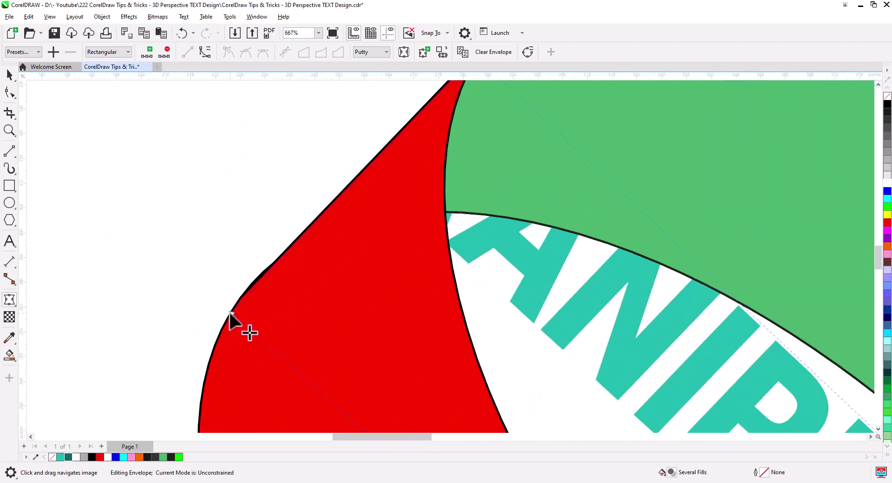
drag(230, 312, 253, 284)
drag(400, 209, 295, 345)
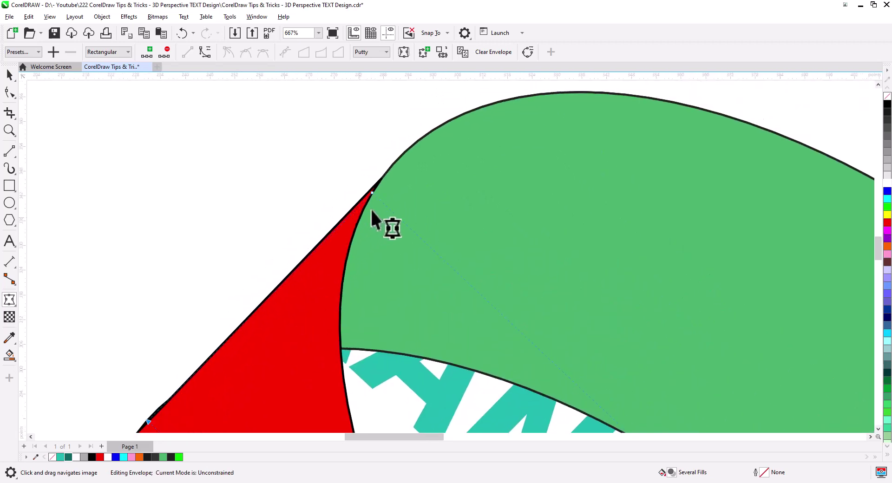
drag(372, 192, 381, 177)
Bring the enveloped text group to the front of the page.
scroll(310, 187, down, 5)
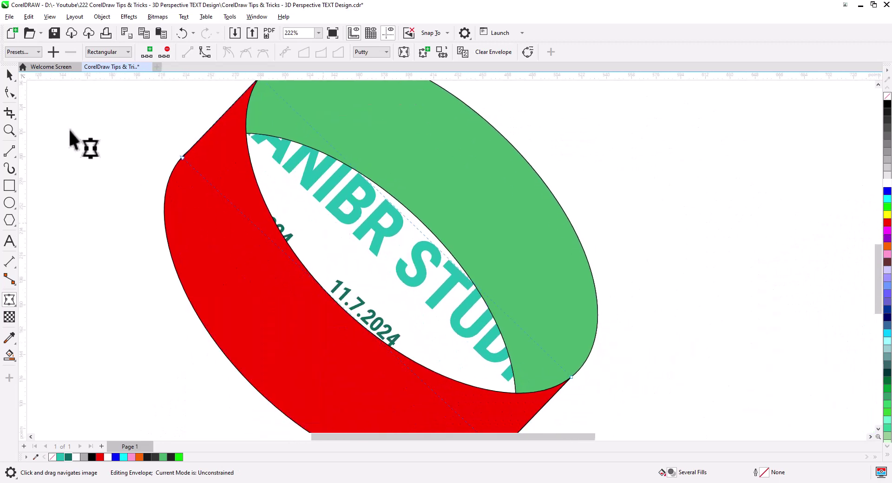
key(space)
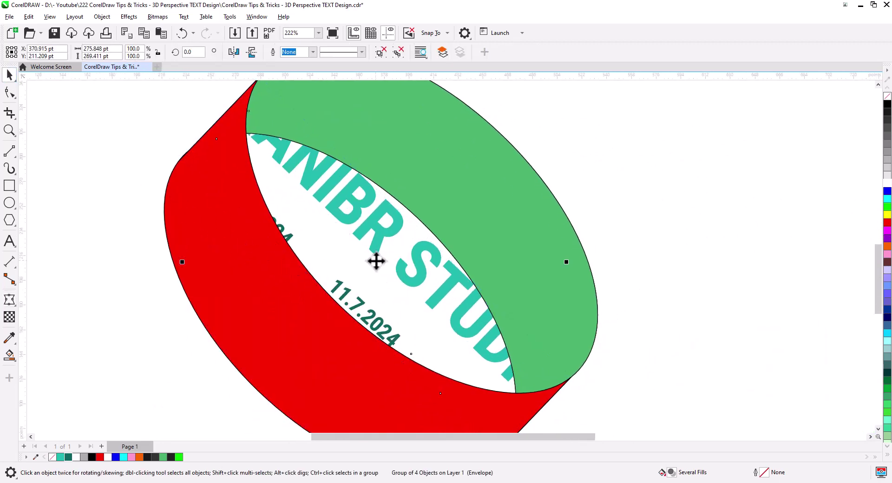
right_click(375, 259)
mouse_move(410, 229)
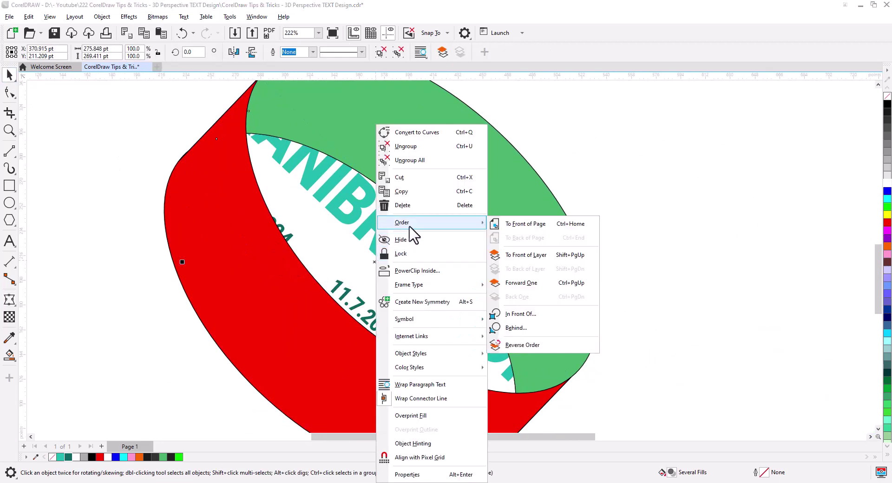
click(525, 223)
Place a copy of the enveloped text group up over the green band.
scroll(411, 302, down, 1)
drag(432, 352, 430, 339)
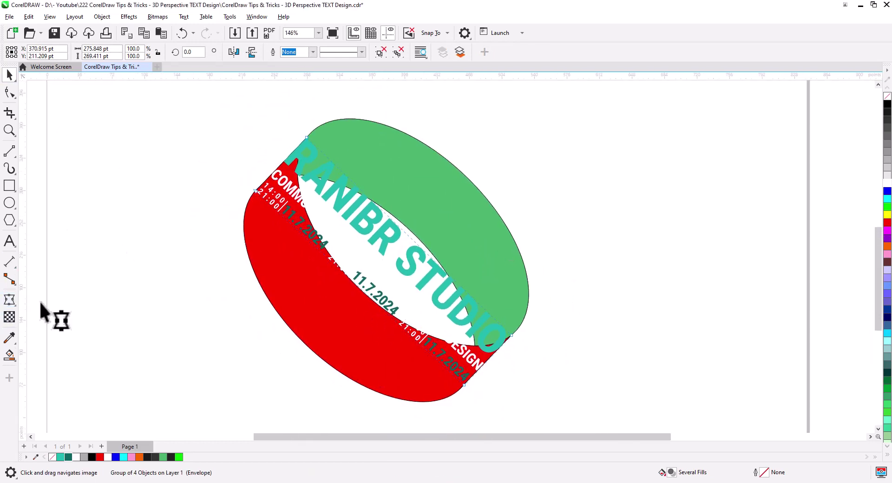
key(space)
drag(502, 386, 528, 409)
click(9, 75)
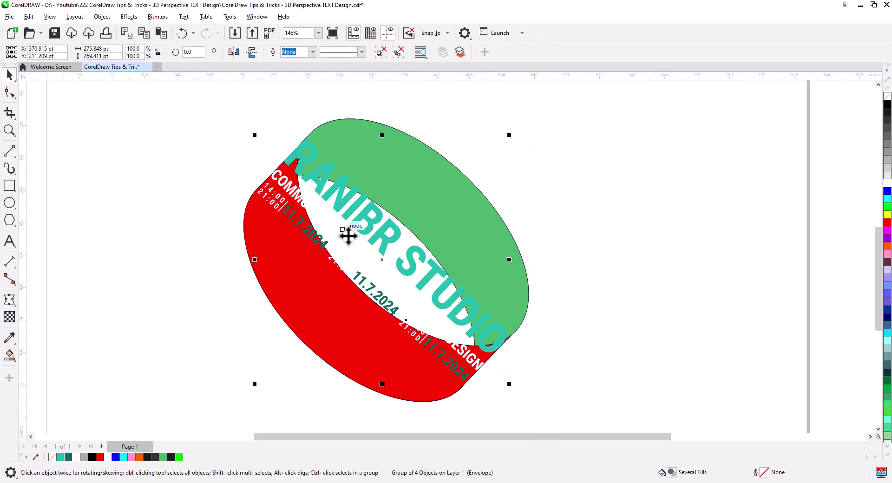
drag(382, 239, 449, 188)
click(484, 214)
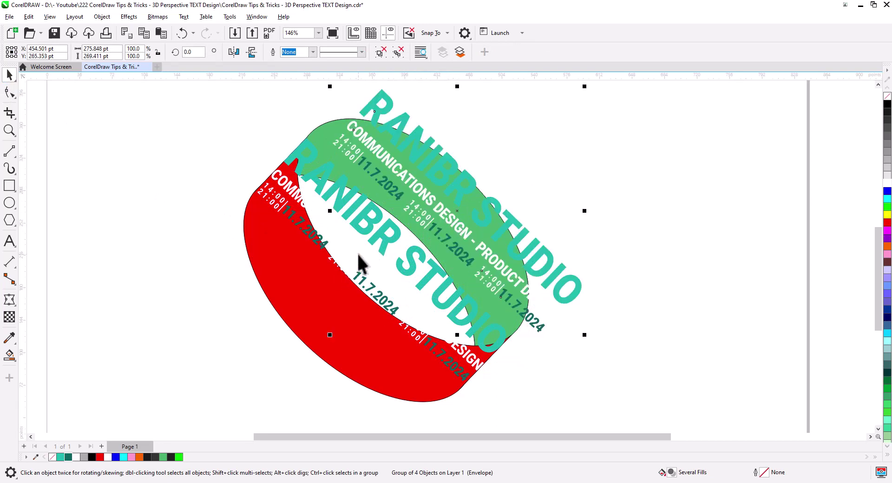
Bow the long edges of the lower text group's envelope downward so the text curves along the red band's outer and inner edges.
click(283, 276)
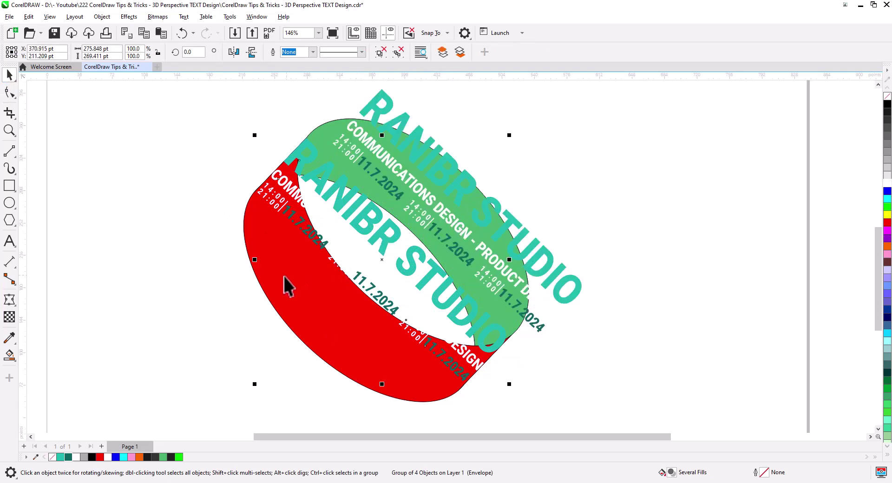
click(9, 300)
drag(506, 416, 523, 425)
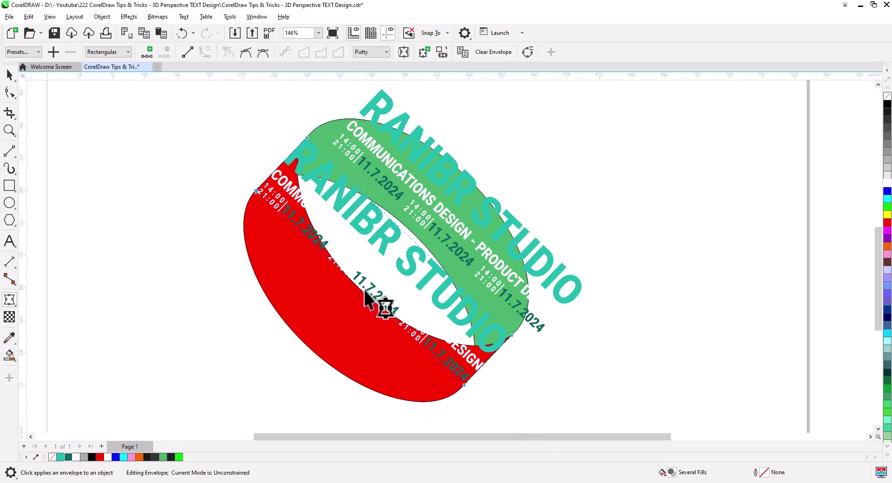
drag(365, 290, 338, 314)
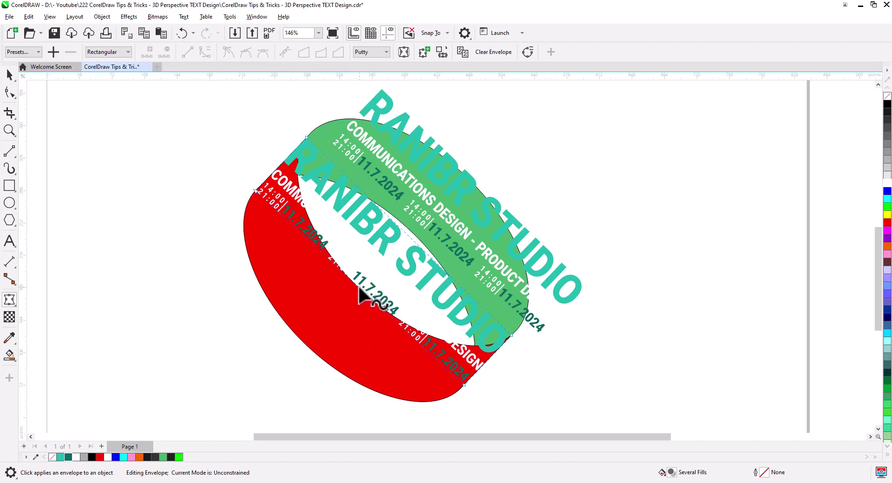
drag(359, 287, 299, 337)
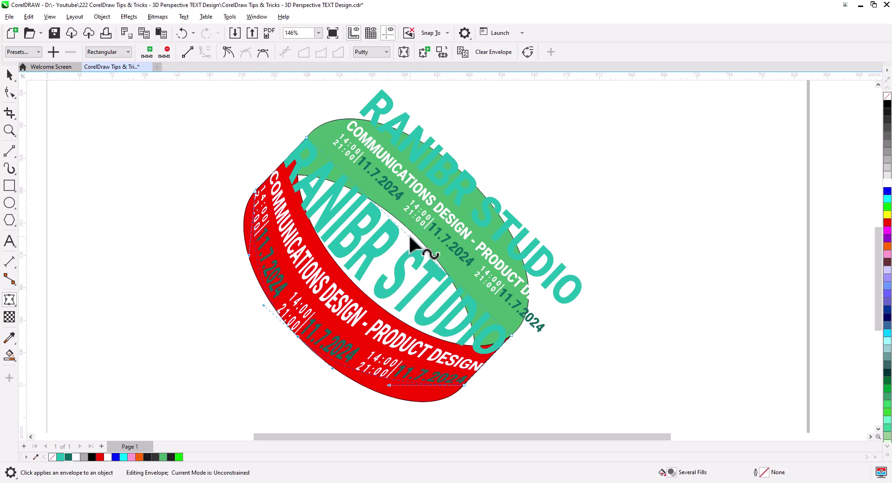
drag(410, 238, 355, 290)
drag(353, 287, 353, 288)
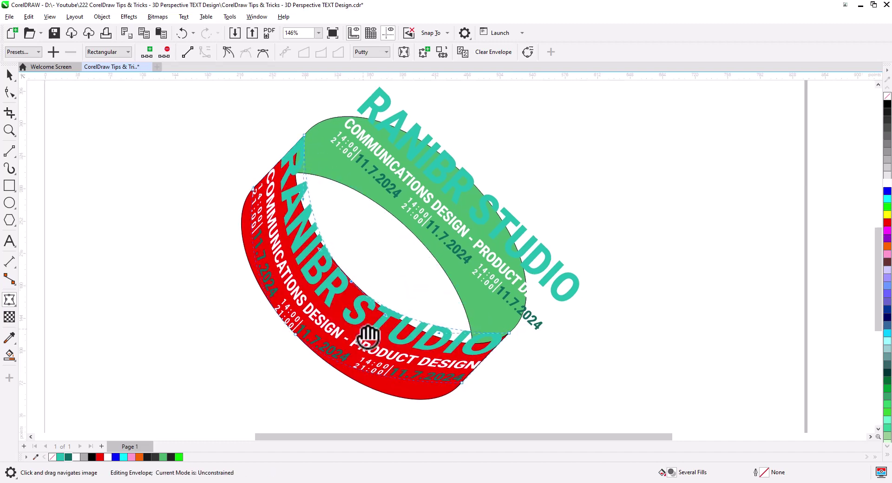
Adjust the corner handles of the envelope's lower edge at both ends to follow the red band's rounded outer outline.
scroll(369, 335, down, 3)
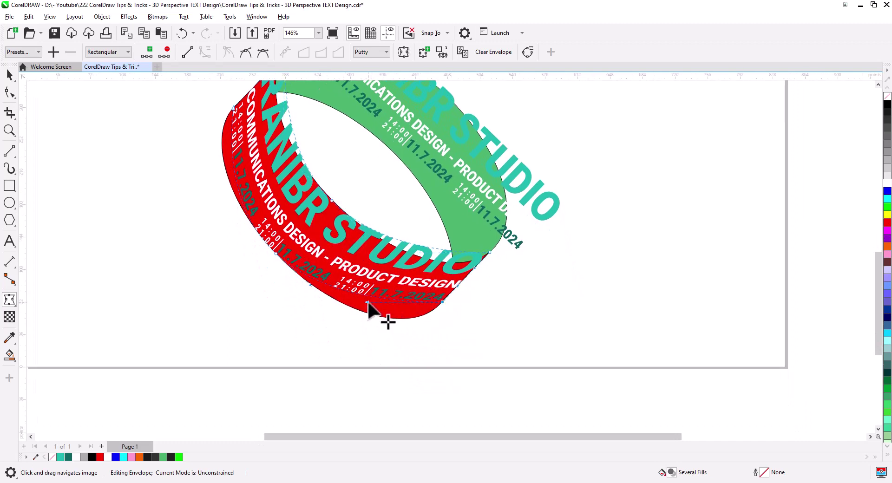
drag(367, 303, 388, 346)
drag(299, 273, 363, 355)
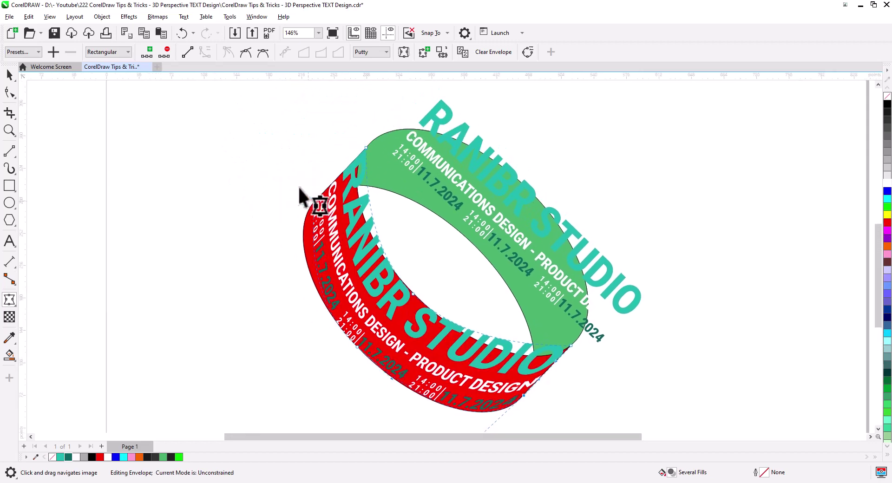
drag(300, 187, 327, 223)
drag(308, 266, 283, 233)
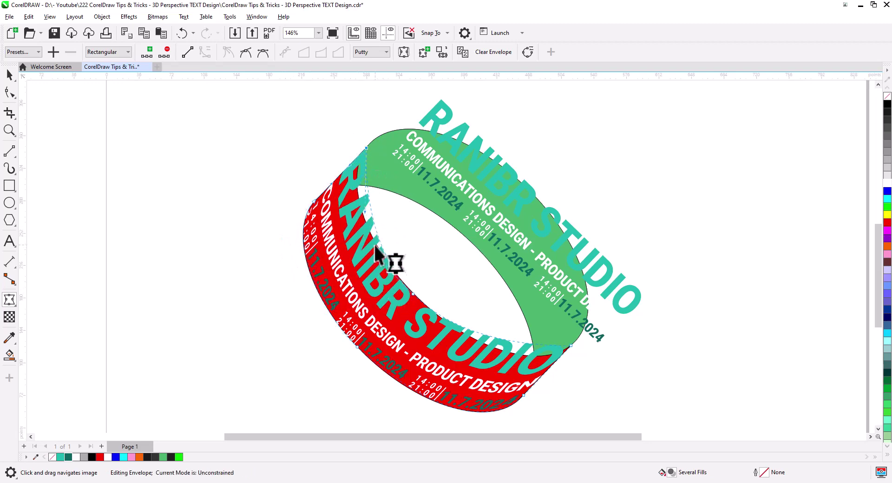
Adjust the corner handles of the envelope's upper edge so it matches the red band's inner curve.
drag(363, 209, 337, 188)
drag(459, 331, 321, 214)
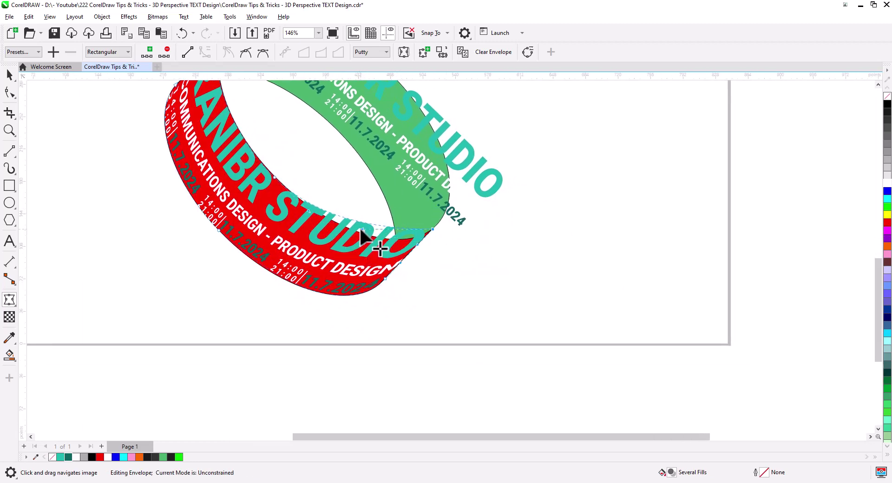
drag(363, 233, 380, 261)
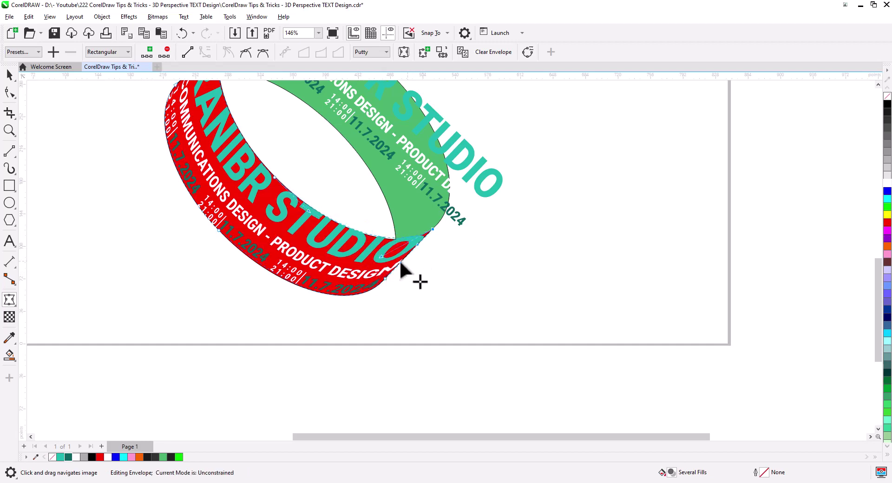
scroll(388, 263, up, 2)
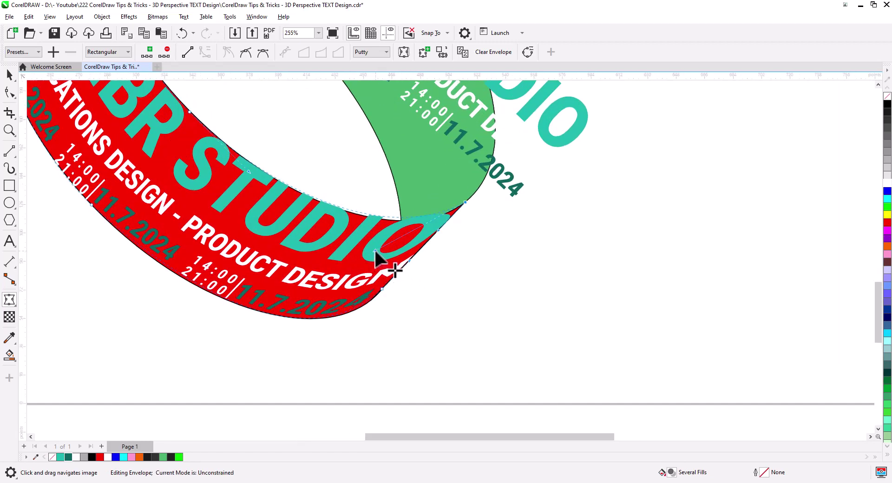
drag(375, 254, 386, 262)
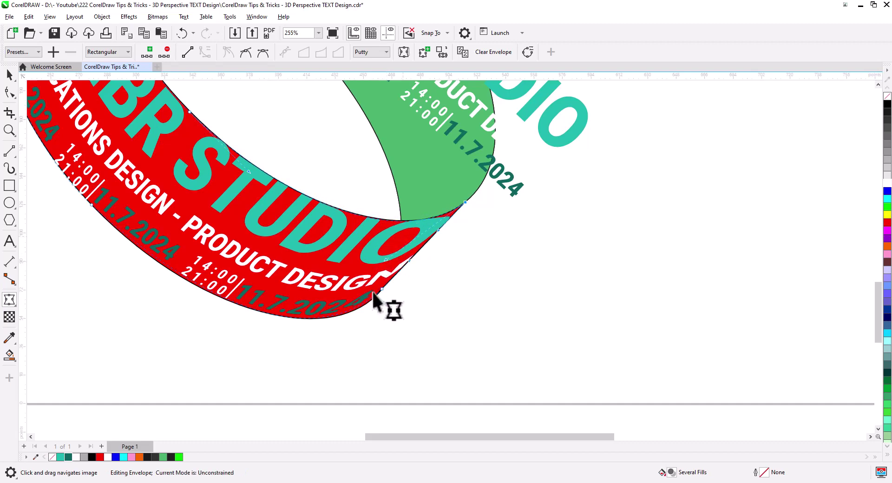
Fine-tune the nodes and handles of the red band's envelope at close range along its outer lower edge.
drag(371, 323, 402, 306)
click(411, 271)
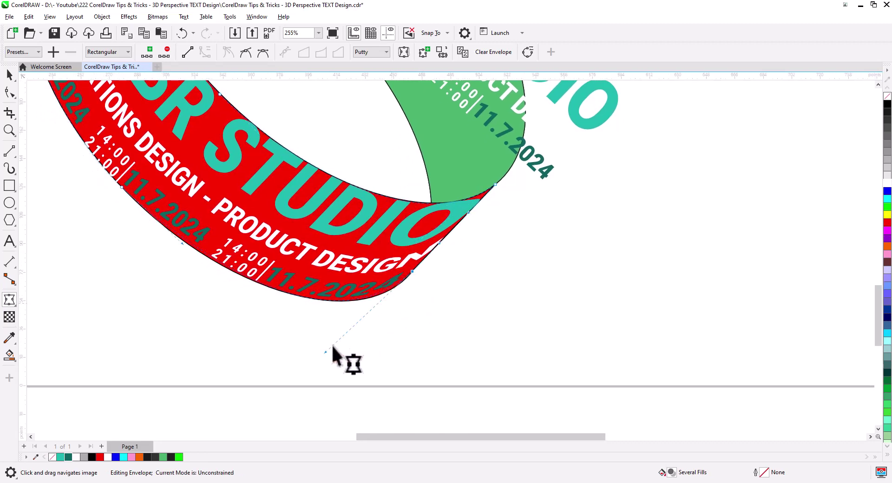
drag(325, 351, 335, 356)
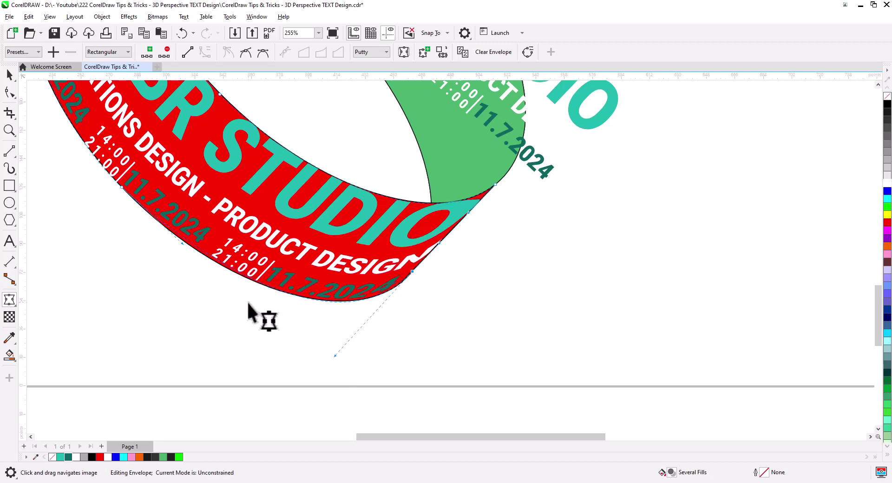
click(181, 244)
drag(181, 244, 180, 245)
drag(115, 246, 321, 357)
drag(328, 297, 323, 291)
drag(380, 347, 379, 349)
drag(288, 253, 298, 355)
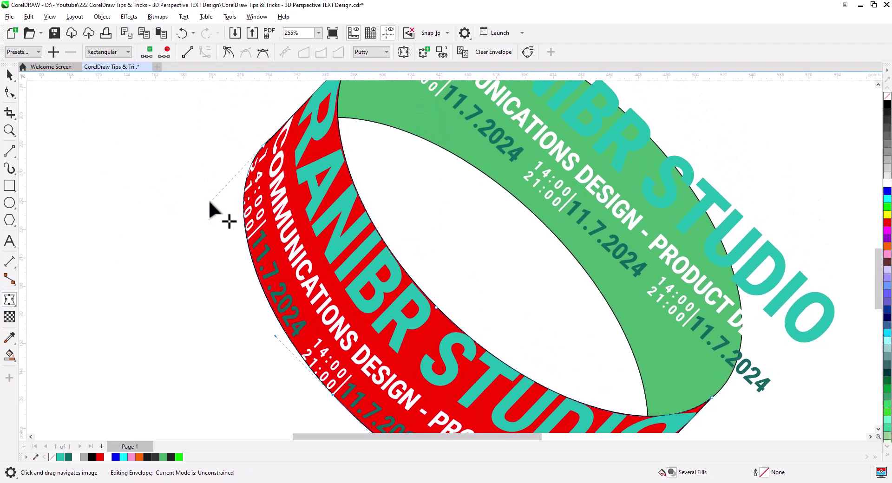
drag(210, 203, 209, 208)
Move the upper text group off the green band into the empty area to the right of the ring.
scroll(329, 262, down, 1)
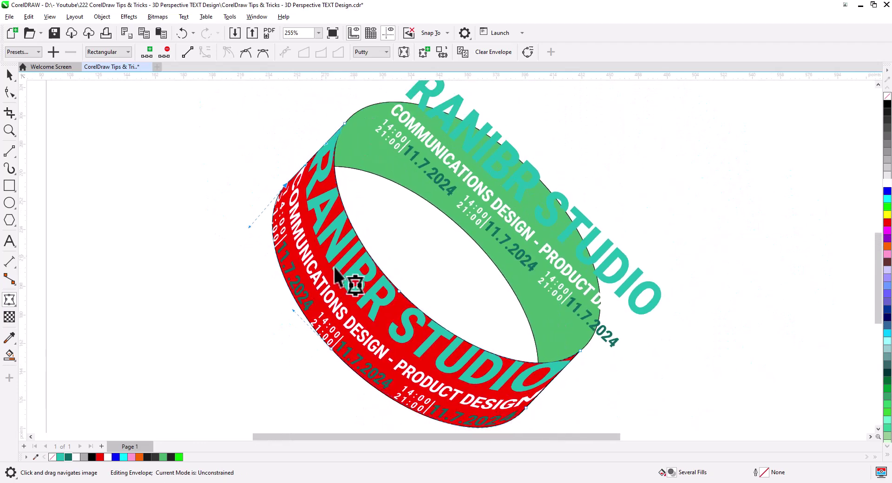
scroll(335, 276, down, 3)
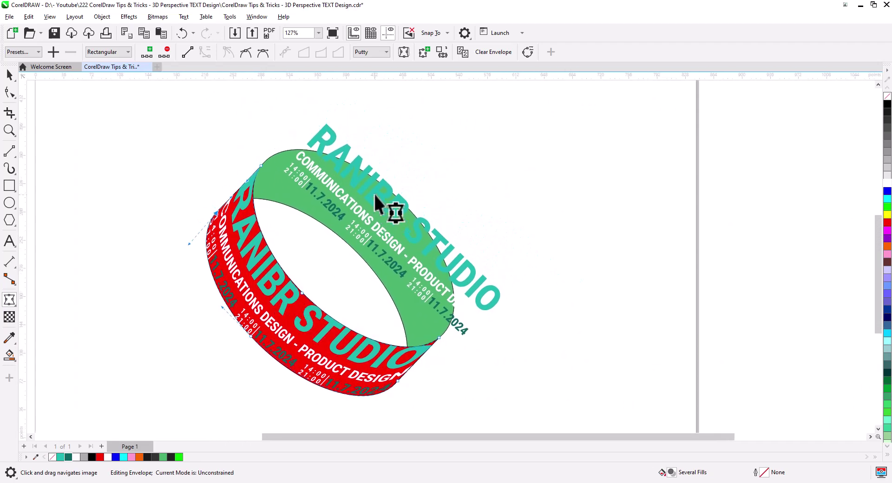
click(384, 225)
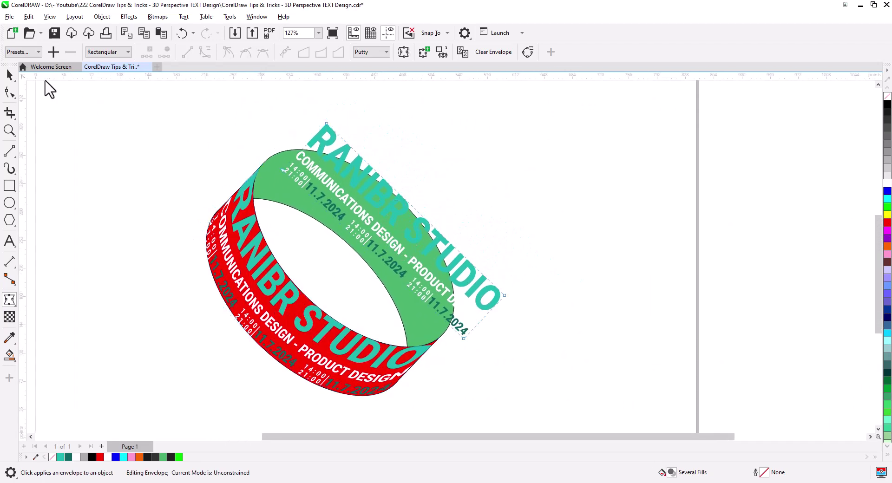
key(space)
drag(395, 215, 547, 256)
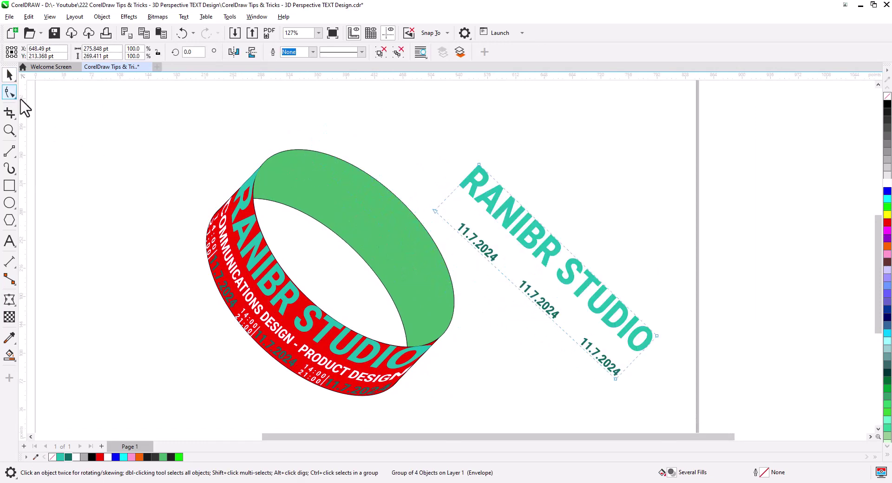
Pull the copied text's four envelope corners onto the ring's ends in reversed order so the text reads mirrored for the inner surface.
key(space)
drag(434, 209, 390, 386)
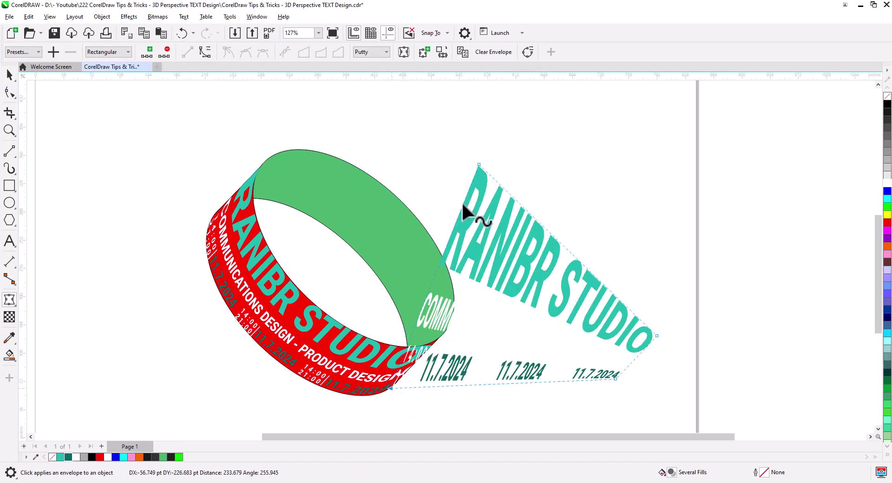
drag(479, 165, 443, 334)
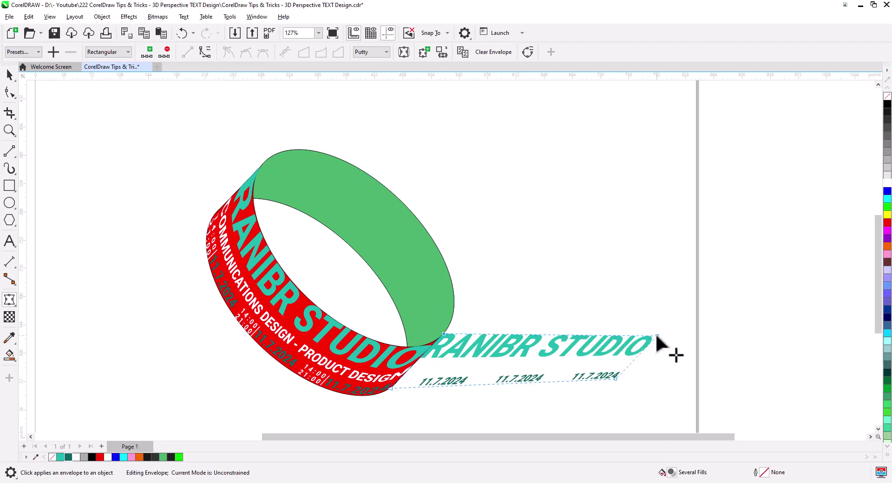
drag(656, 336, 270, 157)
drag(617, 378, 290, 297)
Fine-tune the mirrored text envelope's four corner nodes at close range to meet the ring's straight ends.
scroll(214, 219, up, 5)
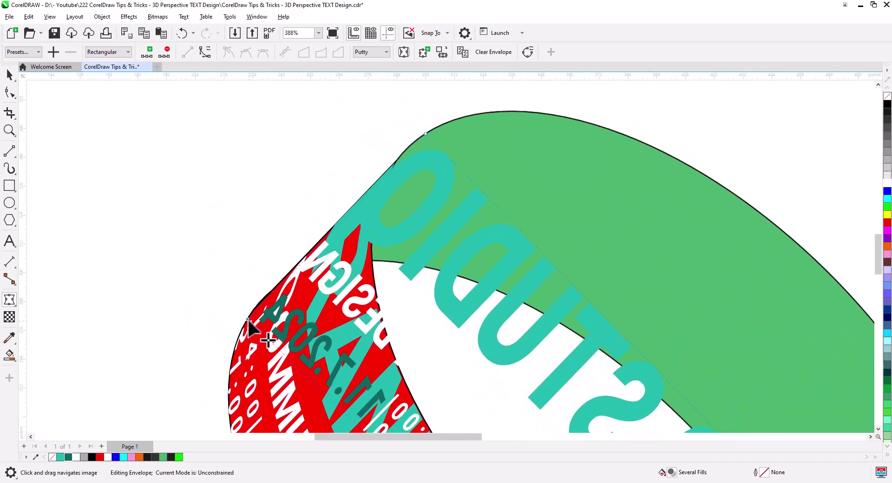
drag(246, 319, 255, 300)
drag(425, 133, 396, 156)
drag(519, 285, 390, 104)
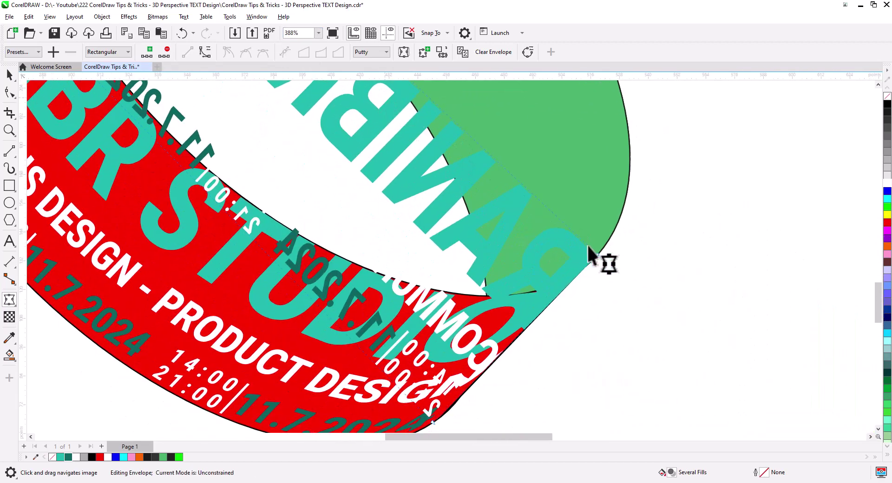
drag(597, 255, 584, 268)
drag(552, 348, 555, 231)
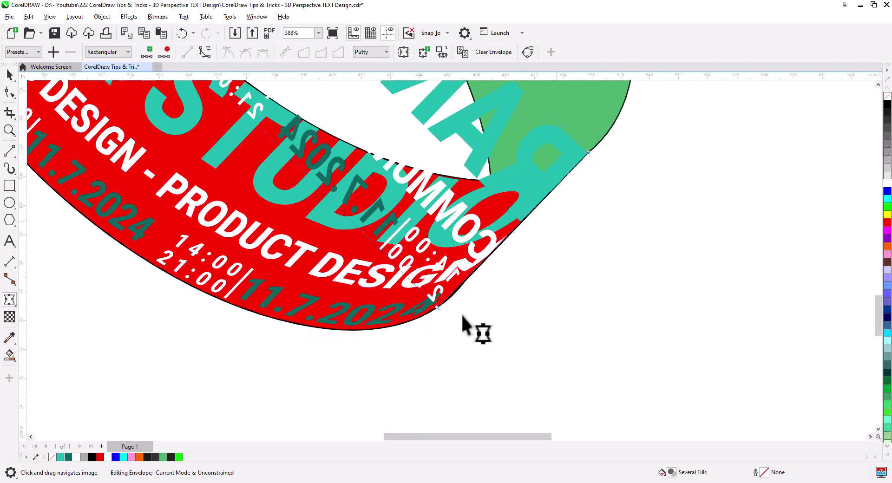
drag(438, 307, 465, 302)
Bow the long edges of the mirrored text's envelope upward to the green band's outer and inner curves.
scroll(492, 284, down, 2)
scroll(491, 285, down, 2)
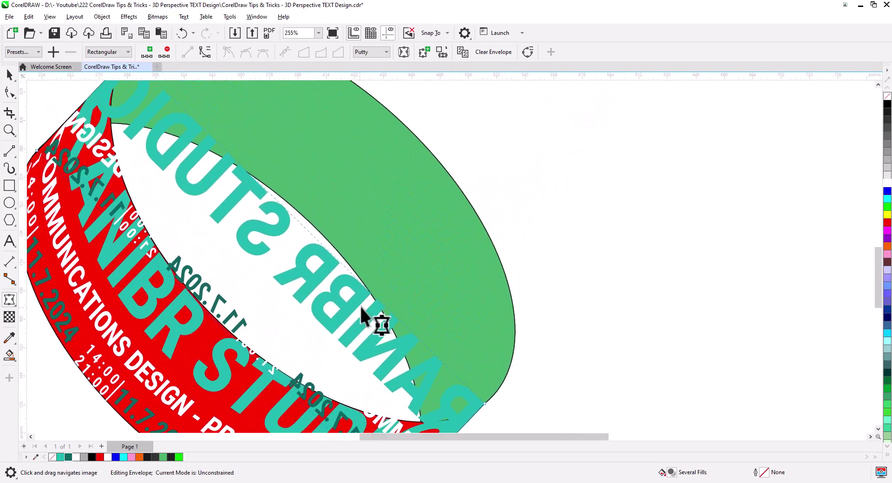
drag(495, 419, 170, 97)
click(201, 53)
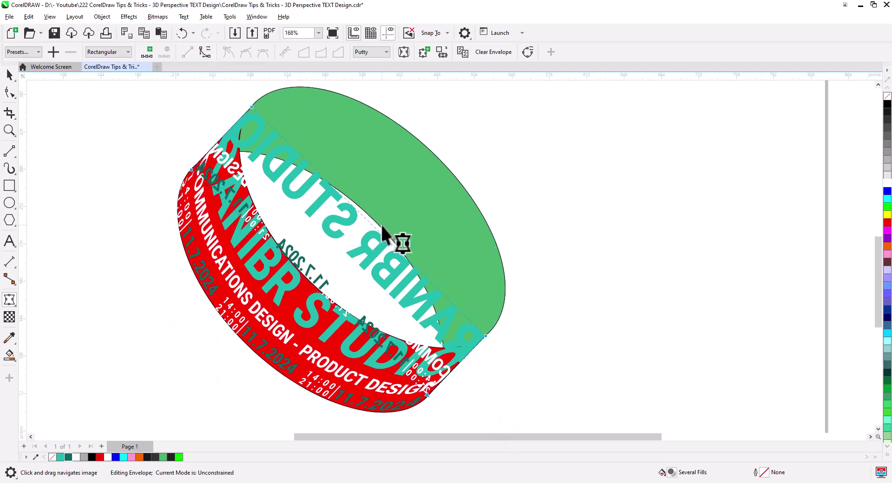
drag(367, 227, 441, 171)
drag(321, 290, 374, 221)
Adjust the mirrored text envelope's handles at the ring's upper-left end to fit the green band.
scroll(299, 193, up, 3)
mouse_move(275, 103)
mouse_down()
mouse_move(277, 85)
mouse_move(276, 107)
mouse_up()
click(84, 308)
drag(229, 303, 175, 211)
Adjust the mirrored text envelope's corner handles at the ring's lower-right end to follow the green band's inner and outer curves.
drag(358, 381, 231, 66)
click(373, 389)
drag(385, 307, 445, 299)
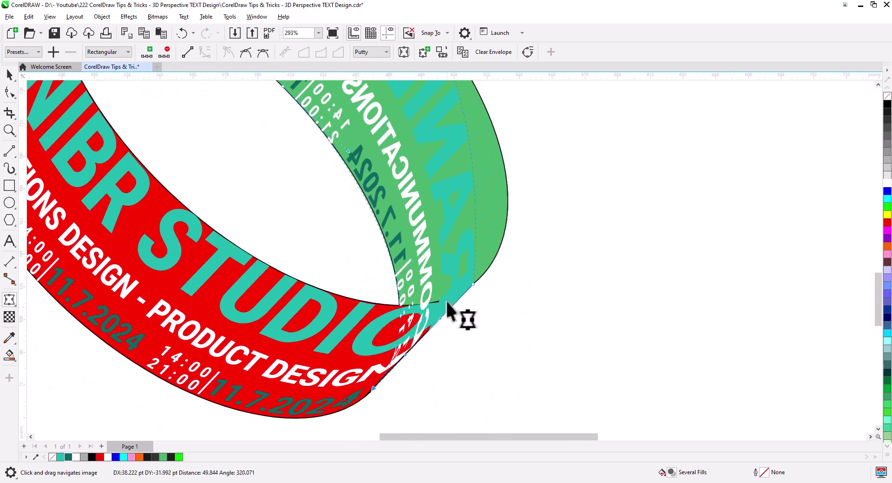
click(473, 284)
drag(484, 141, 564, 198)
scroll(450, 186, down, 4)
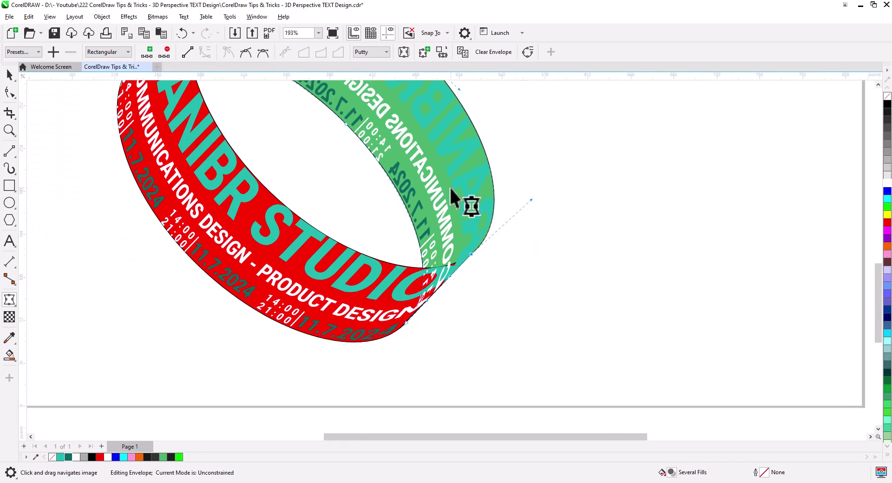
Fine-tune the nodes and handles along the mirrored text envelope's inner edge to match the green band's inner outline.
scroll(244, 183, up, 5)
drag(338, 187, 341, 184)
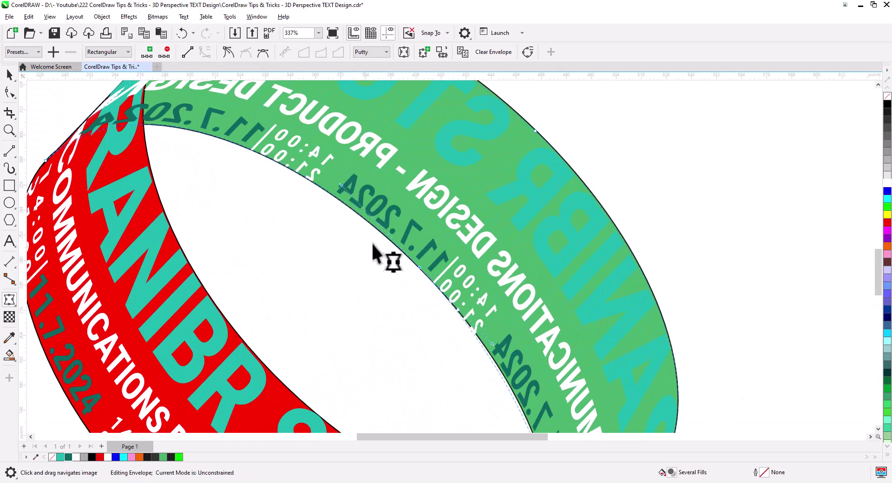
drag(420, 268, 419, 266)
drag(491, 348, 466, 277)
drag(523, 430, 473, 319)
click(443, 411)
drag(450, 236, 453, 234)
scroll(454, 260, down, 3)
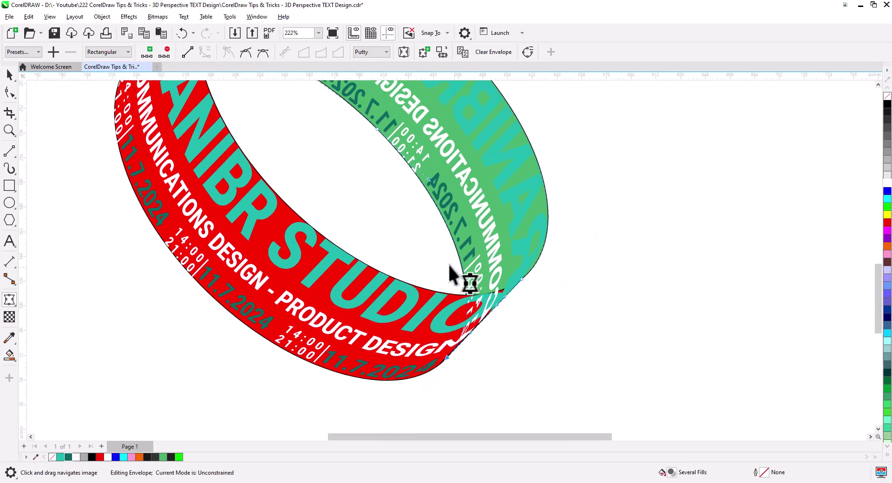
PowerClip the mirrored text group inside the green band and clear the selection.
key(space)
right_click(433, 188)
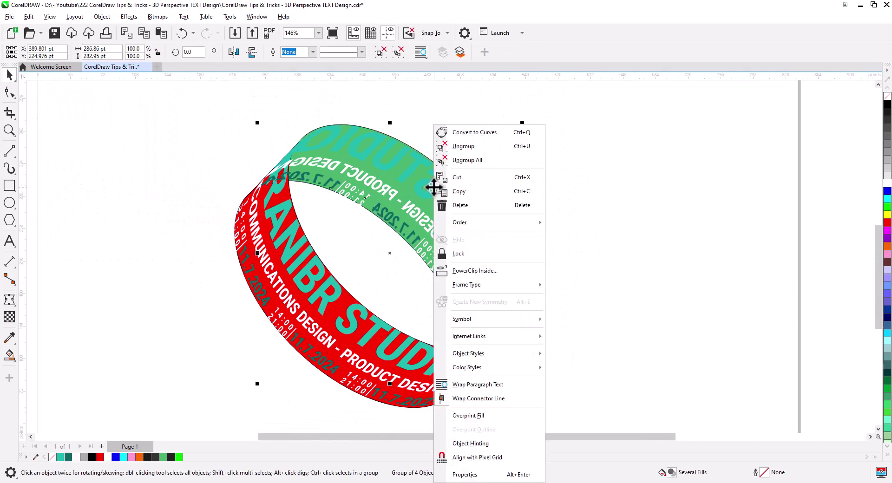
click(474, 274)
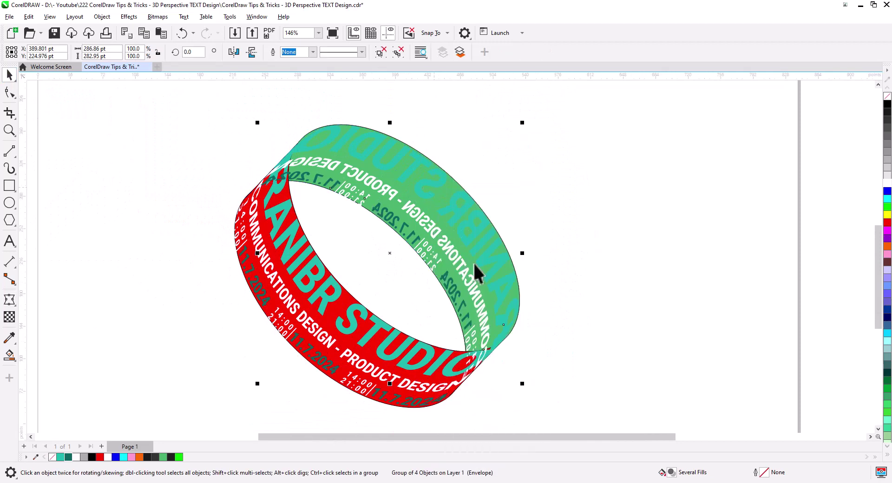
click(451, 184)
click(425, 263)
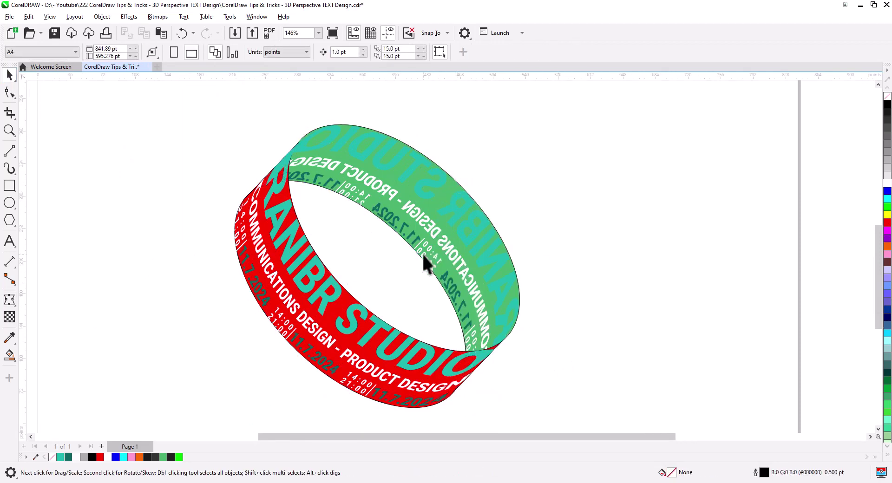
Trim the green band with the red front shape and delete the red shape.
click(350, 302)
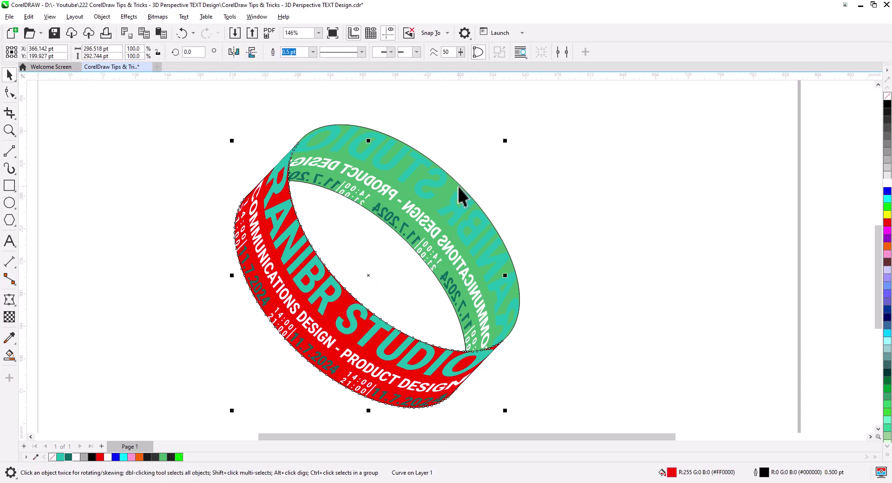
drag(353, 290, 269, 331)
key(ctrl+z)
shift+click(456, 189)
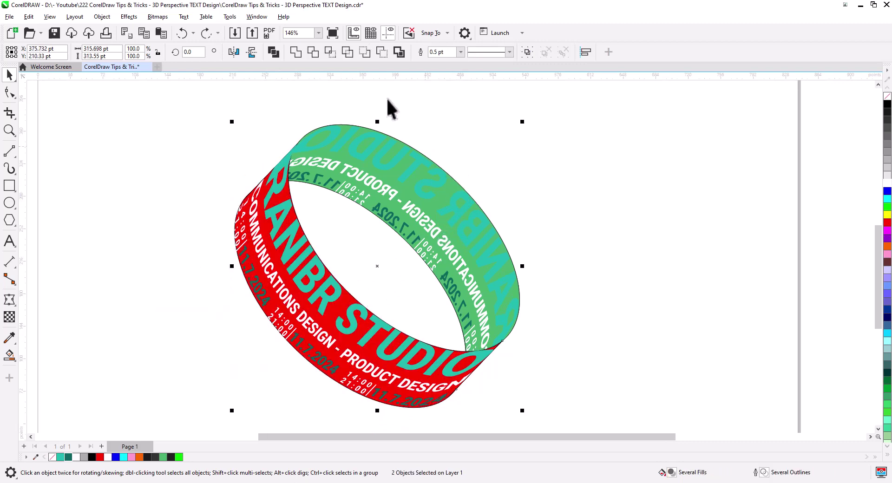
click(313, 52)
click(510, 227)
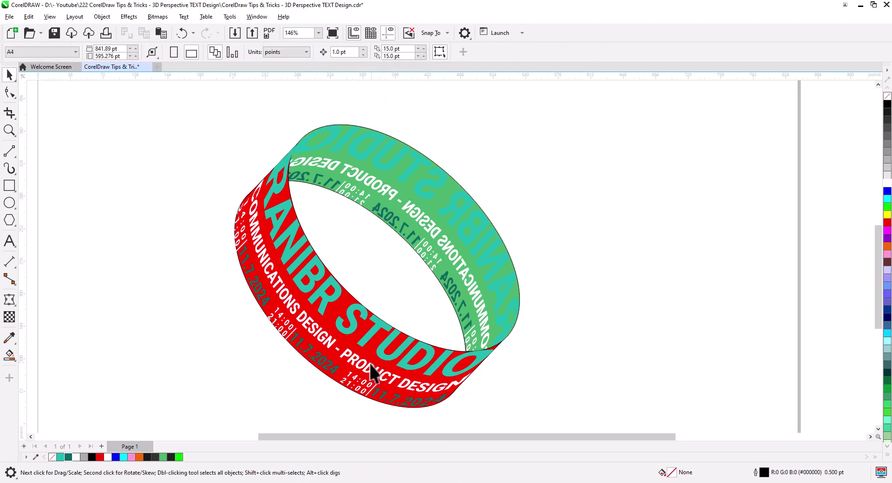
click(352, 353)
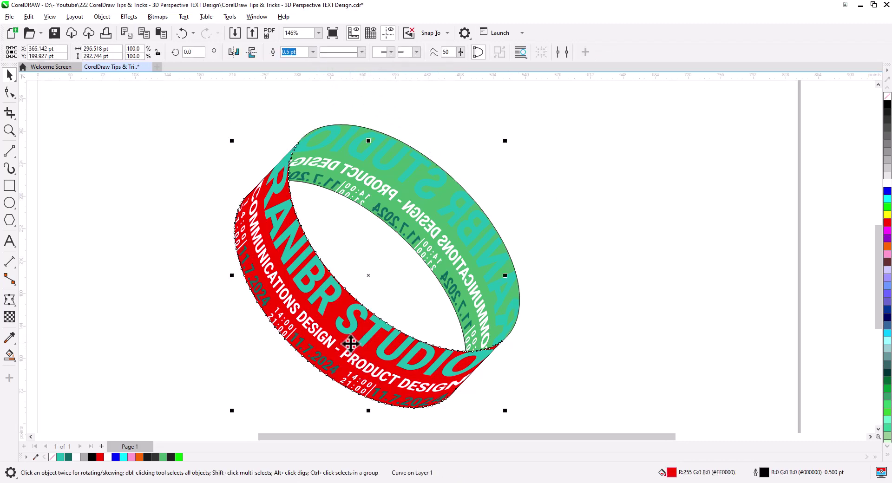
key(Delete)
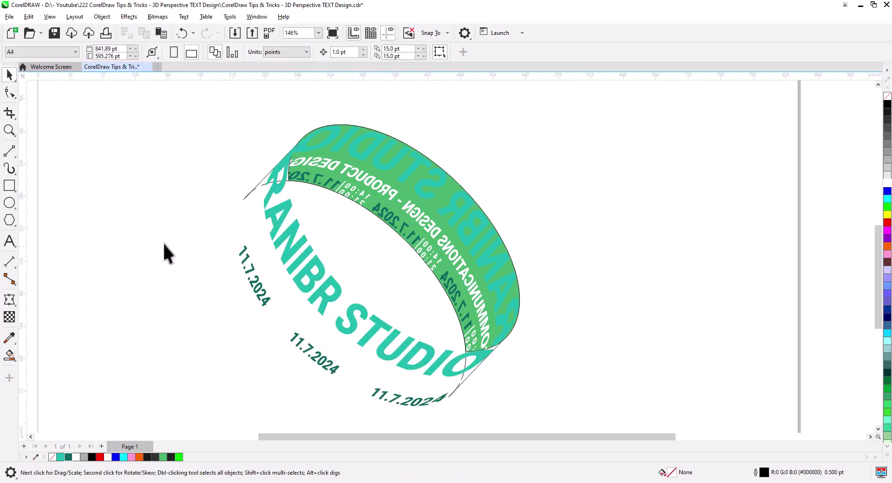
Draw a rectangle about 401 × 375 pt around the whole ring and fill it with black.
scroll(208, 254, down, 2)
drag(245, 310, 251, 285)
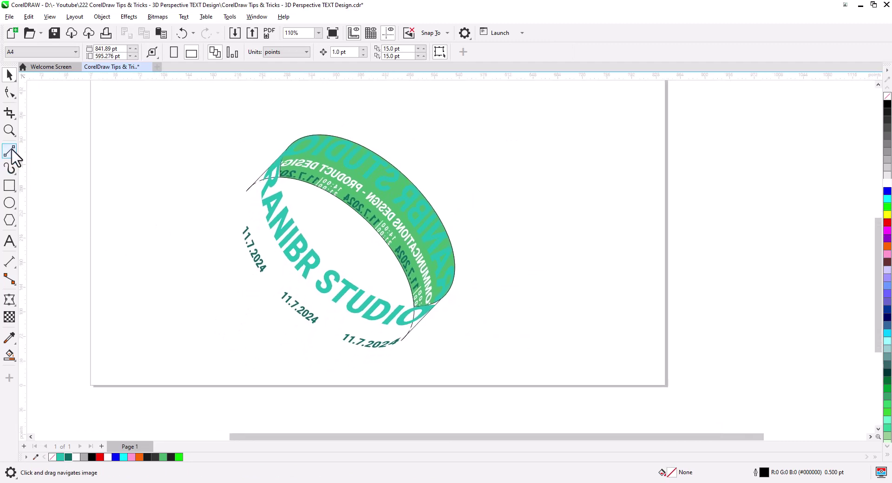
click(7, 186)
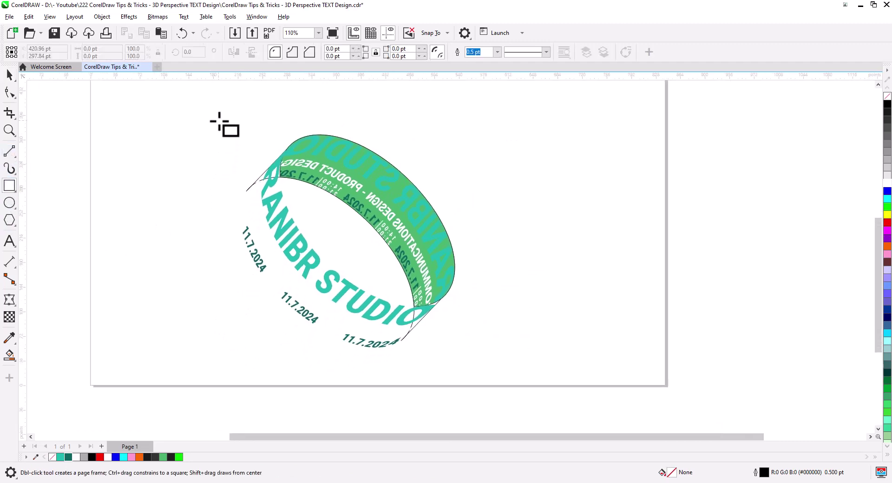
mouse_move(218, 120)
mouse_down()
mouse_move(347, 255)
mouse_move(492, 375)
mouse_up()
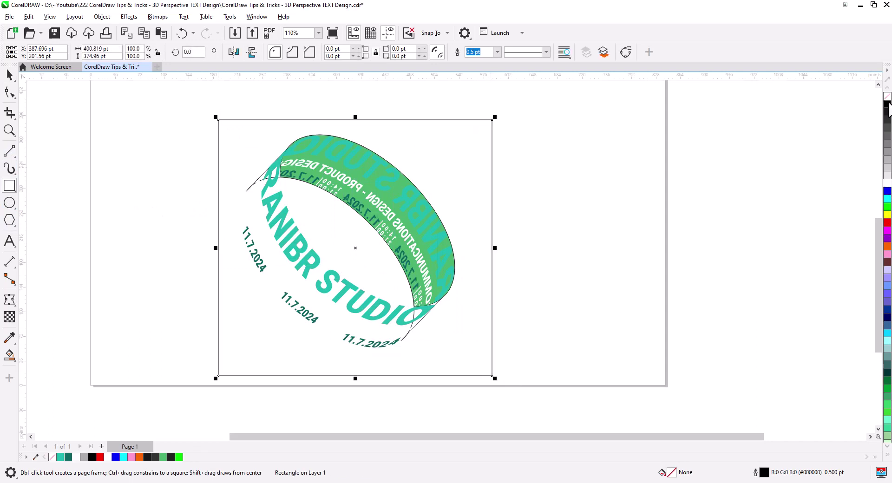
click(887, 105)
Send the black rectangle to the back of the page and clear the selection.
click(8, 75)
right_click(310, 172)
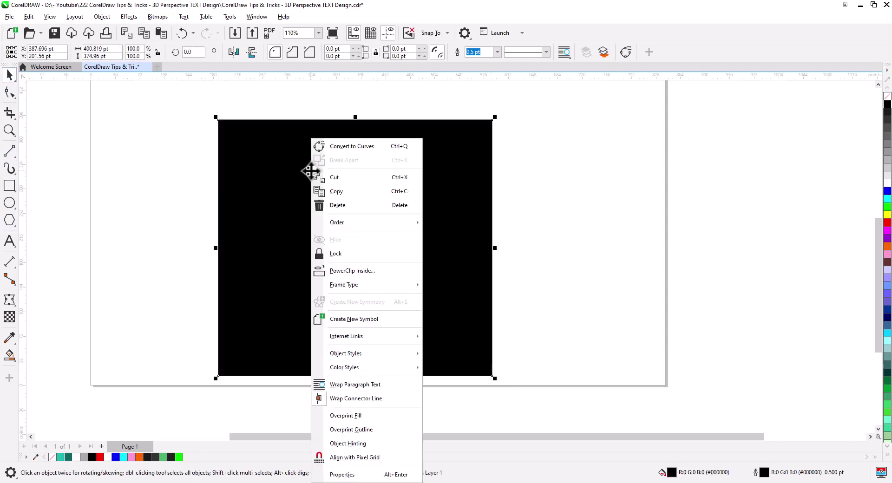
mouse_move(386, 227)
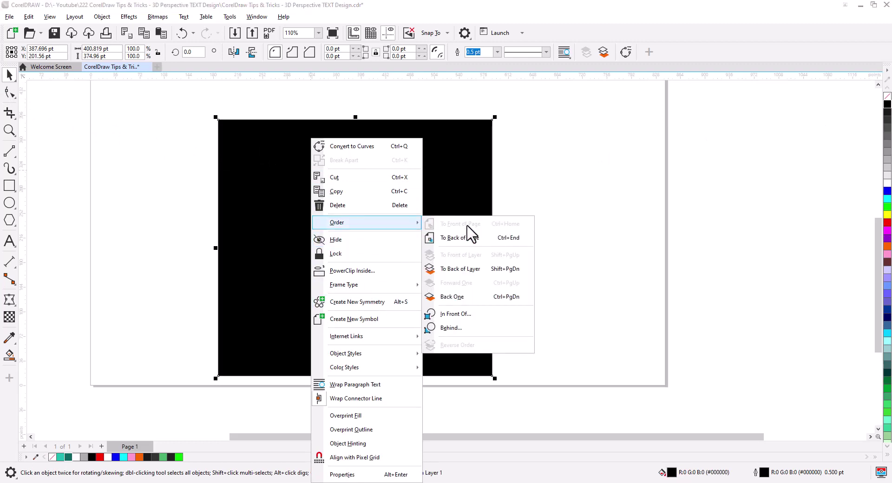
click(469, 234)
click(559, 263)
Remove the fill and outline from the green band that holds the mirrored text.
scroll(374, 260, up, 2)
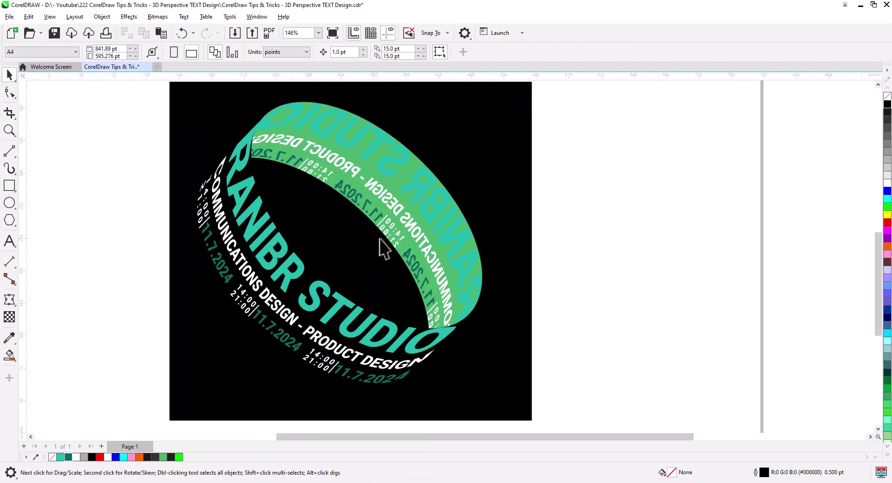
click(425, 206)
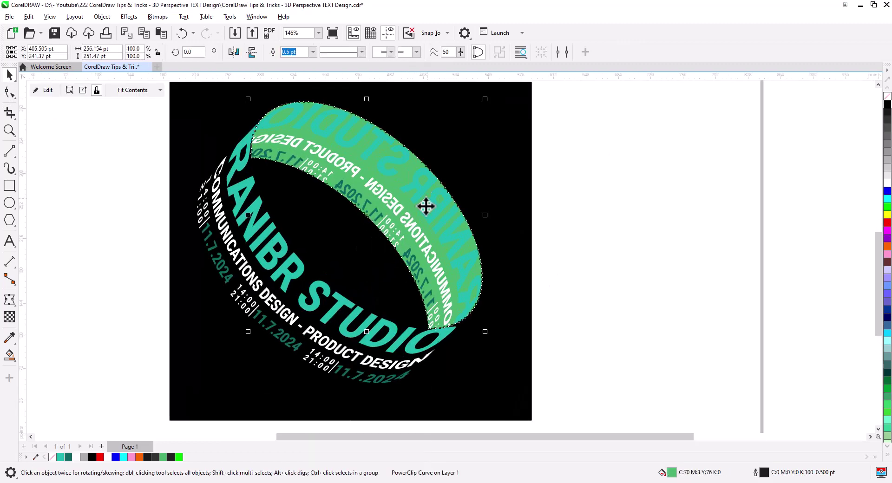
click(887, 99)
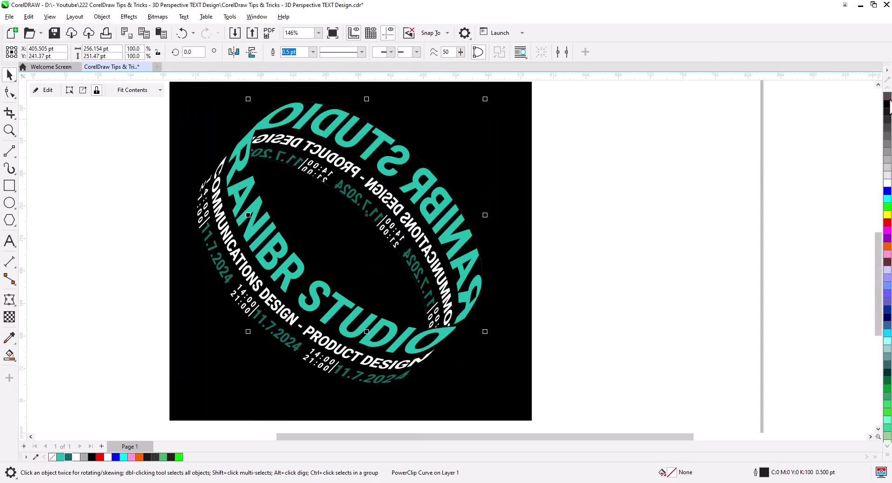
click(682, 205)
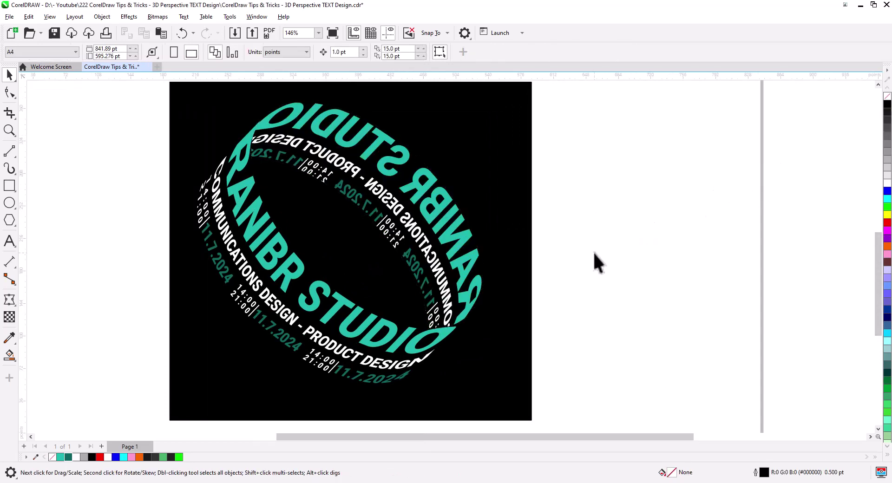
Stretch the black rectangle's left edge outward until the rectangle is about 462 pt wide.
mouse_move(324, 296)
mouse_down()
mouse_move(333, 283)
mouse_move(324, 283)
mouse_up()
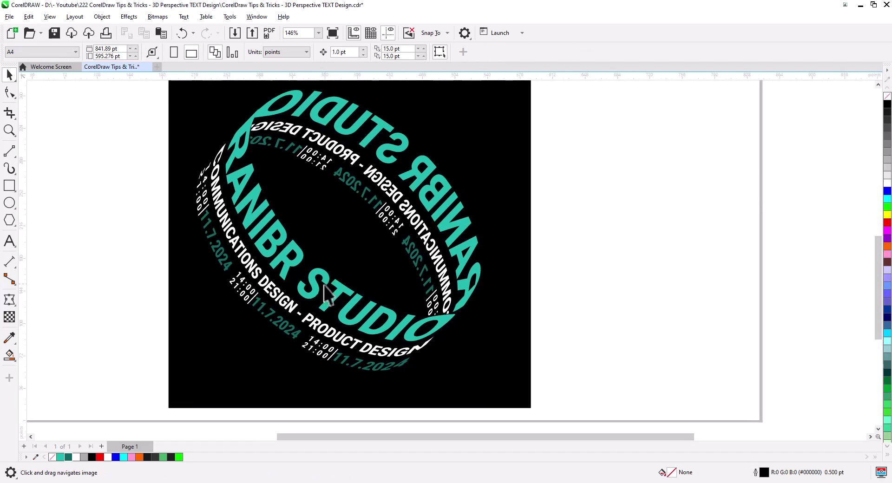
click(213, 319)
drag(168, 239, 113, 239)
click(598, 291)
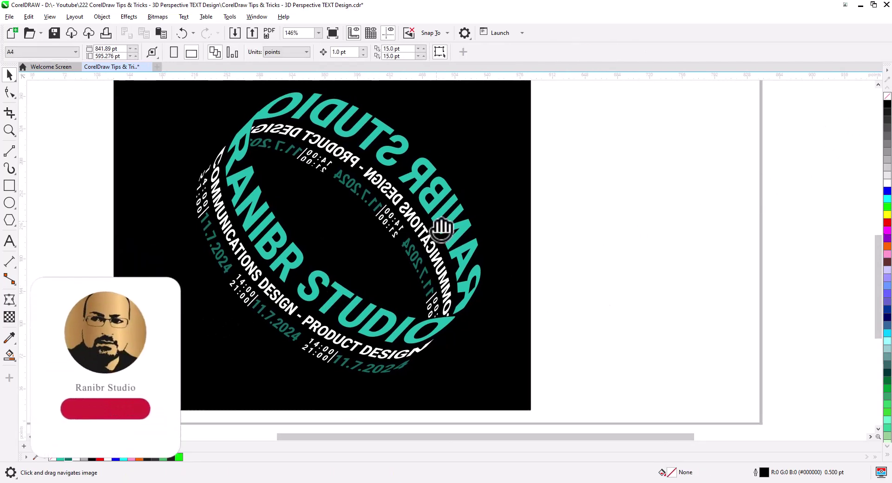
Give the band holding the mirrored text a bright green (#00FF00) outline.
drag(439, 227, 448, 250)
click(444, 241)
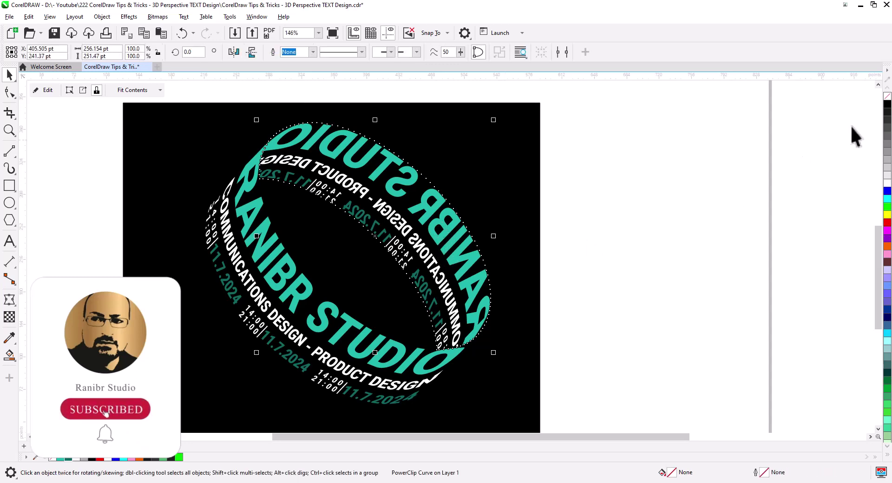
right_click(887, 207)
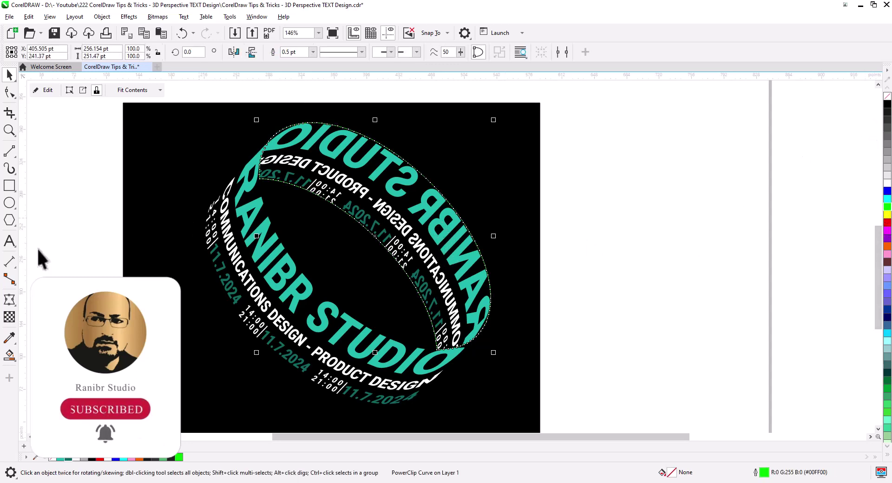
Create a separate green shape covering the mirrored text band with the Smart Fill tool.
click(9, 356)
click(40, 371)
click(395, 210)
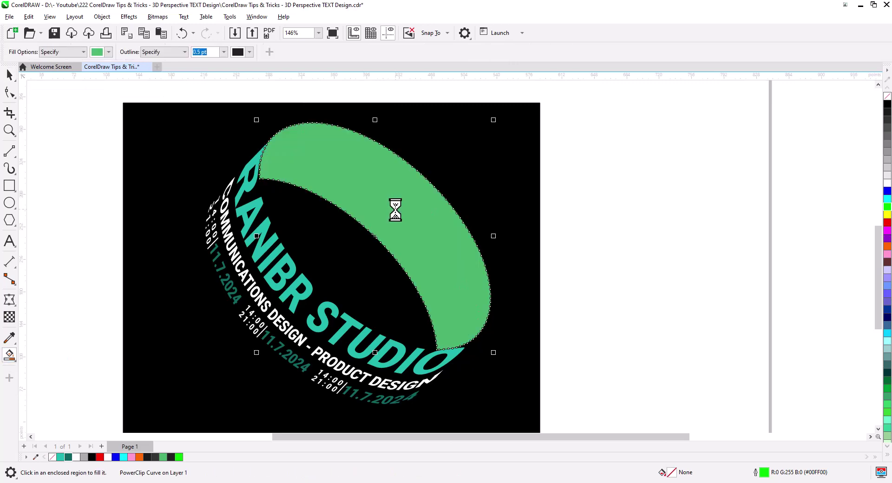
key(space)
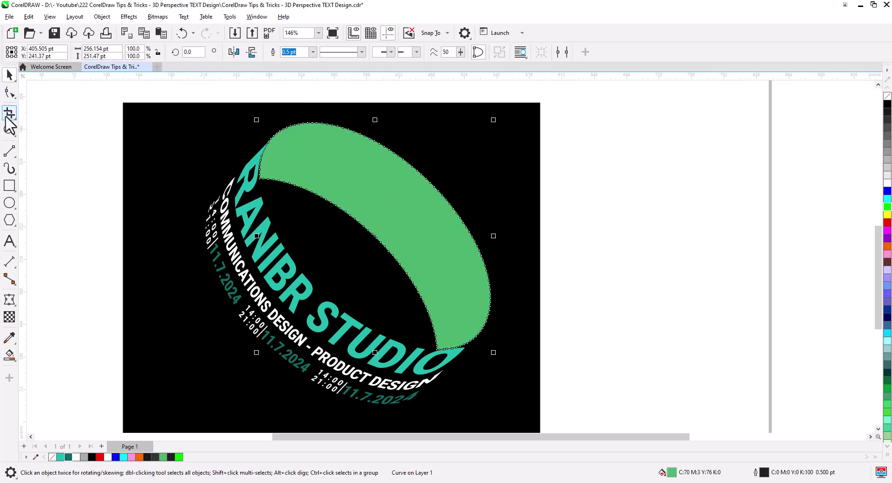
Draw a straight diagonal line across the middle of the green shape, about 107 × 102 pt in extent.
click(10, 150)
drag(452, 163, 354, 256)
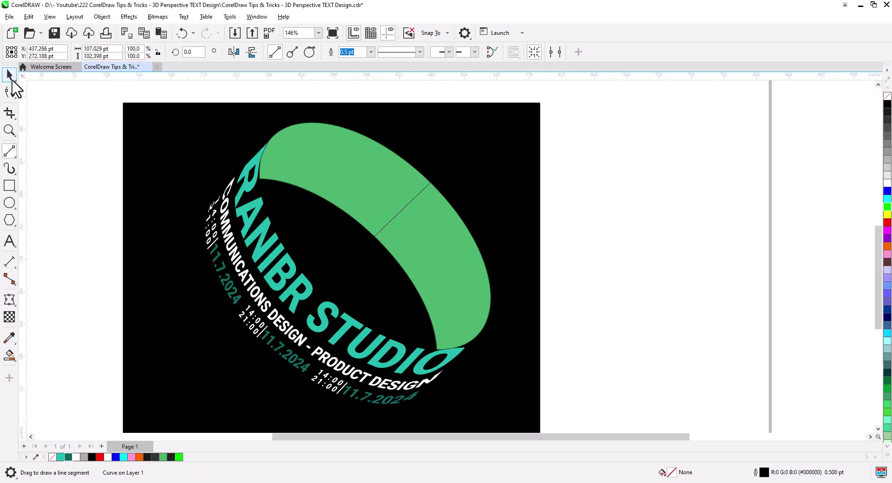
key(space)
Cut the green shape along the diagonal line with Back Minus Front and break the result apart.
shift+click(327, 158)
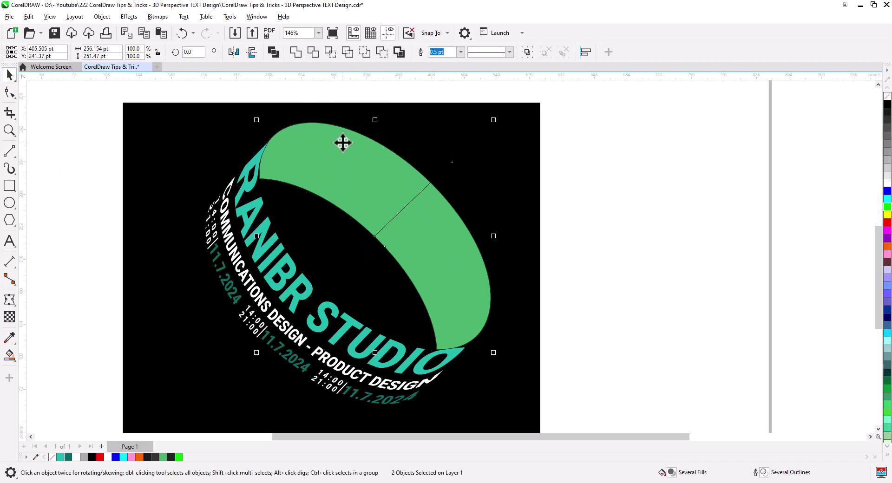
click(382, 53)
right_click(361, 165)
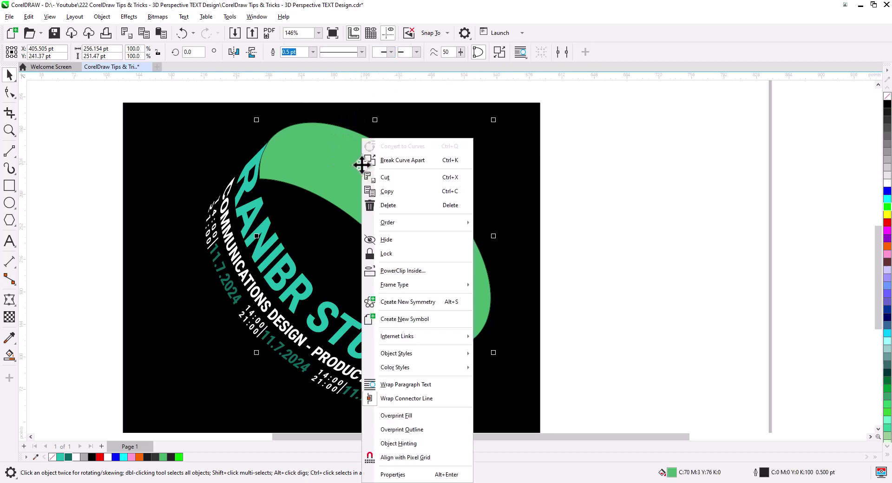
click(394, 160)
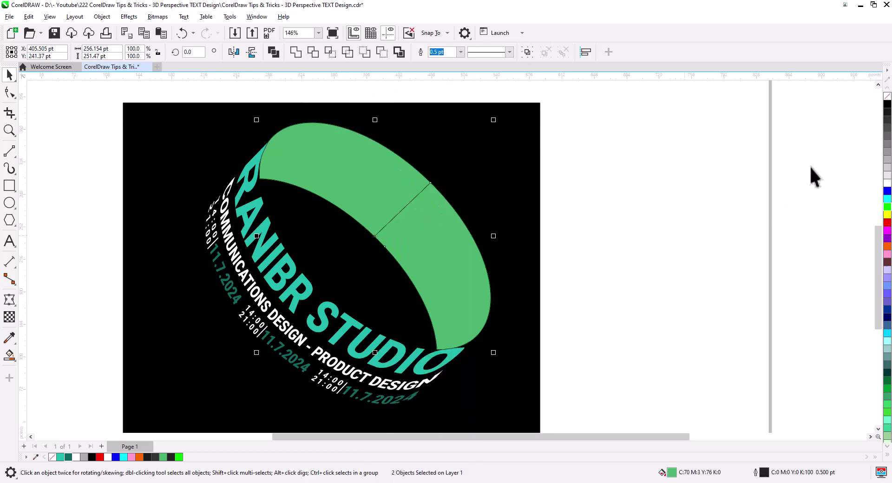
Fill both halves with black and apply a linear fountain transparency to the upper-left half, fading inward from the ring's end.
click(886, 105)
click(628, 199)
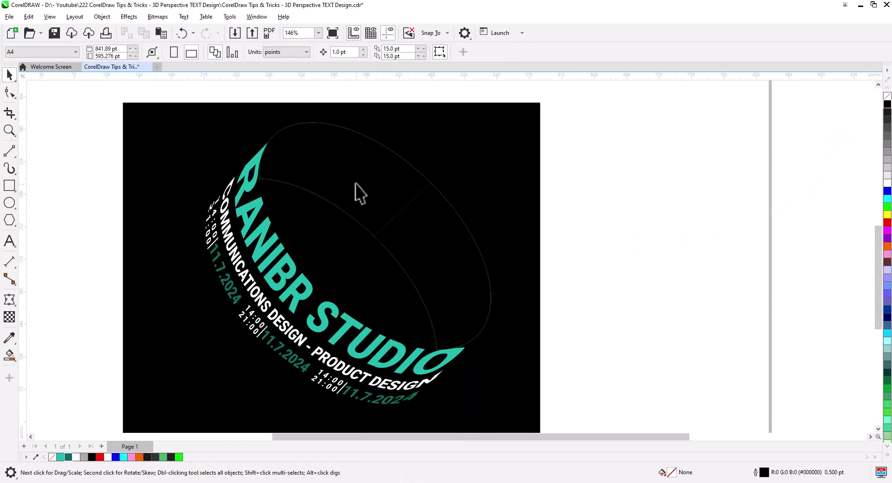
click(345, 177)
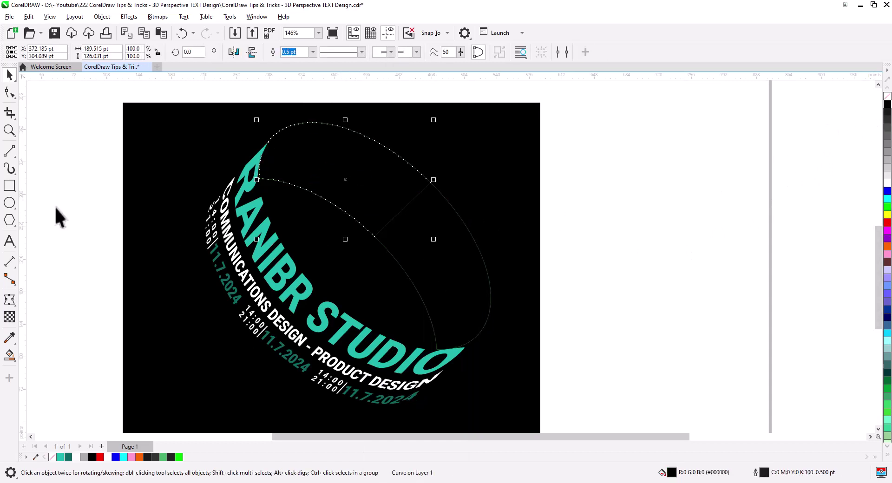
click(10, 318)
drag(230, 131, 361, 188)
Apply a linear fountain transparency of about 125° to the lower-right black half, fading inward from the ring's end.
click(458, 315)
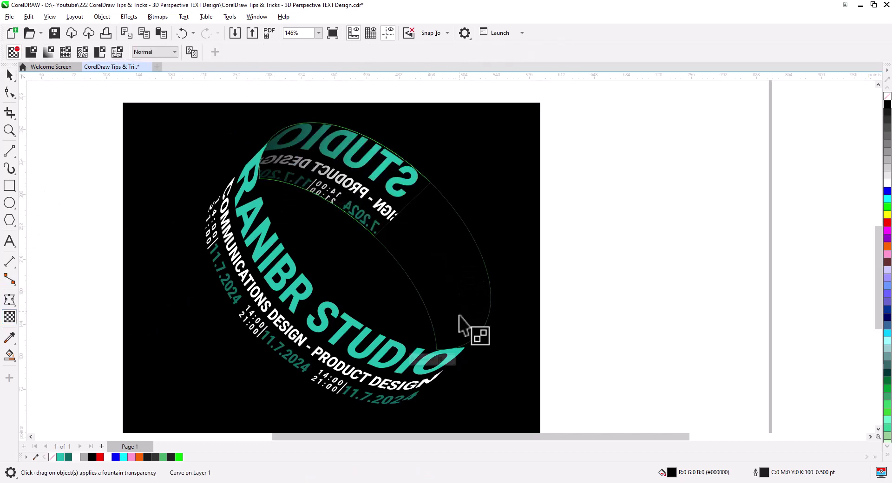
drag(480, 371, 427, 257)
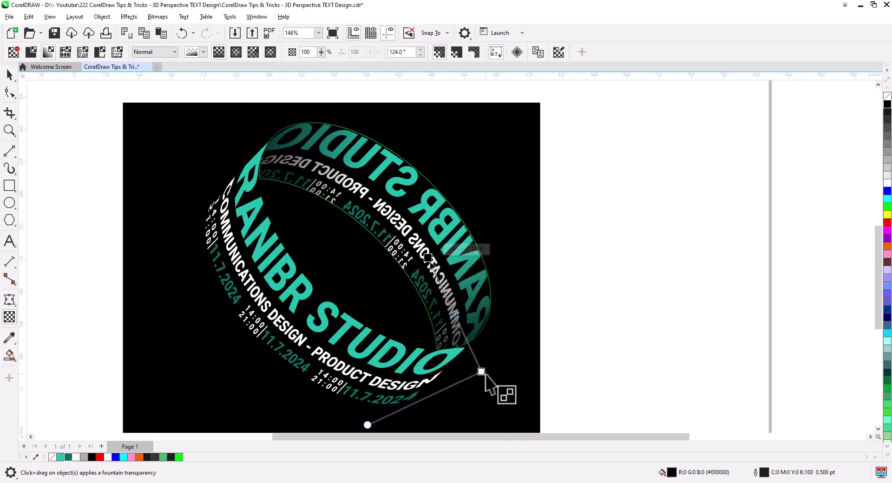
drag(483, 374, 484, 375)
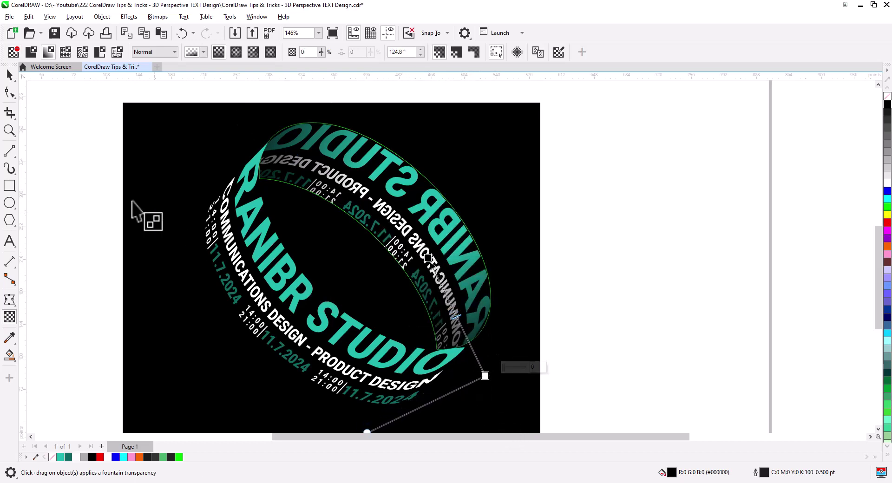
Select all objects of the ring design and remove their outlines.
click(10, 76)
scroll(374, 237, down, 3)
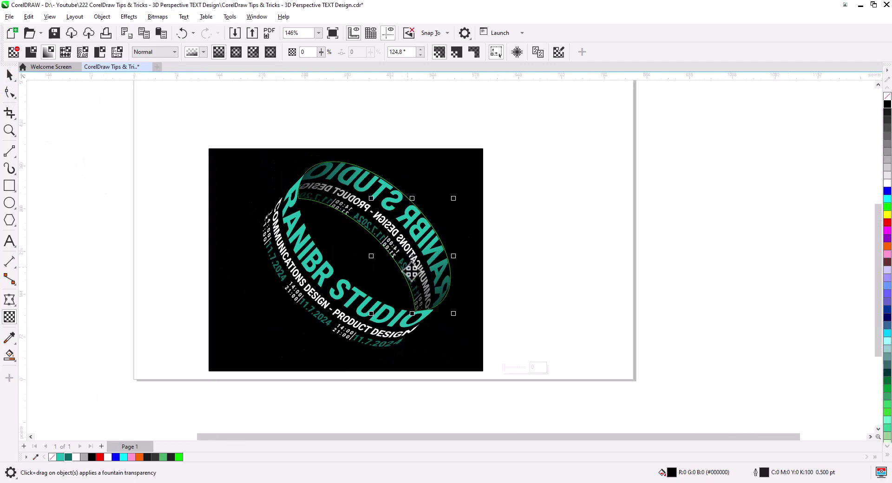
click(488, 287)
drag(543, 388, 186, 190)
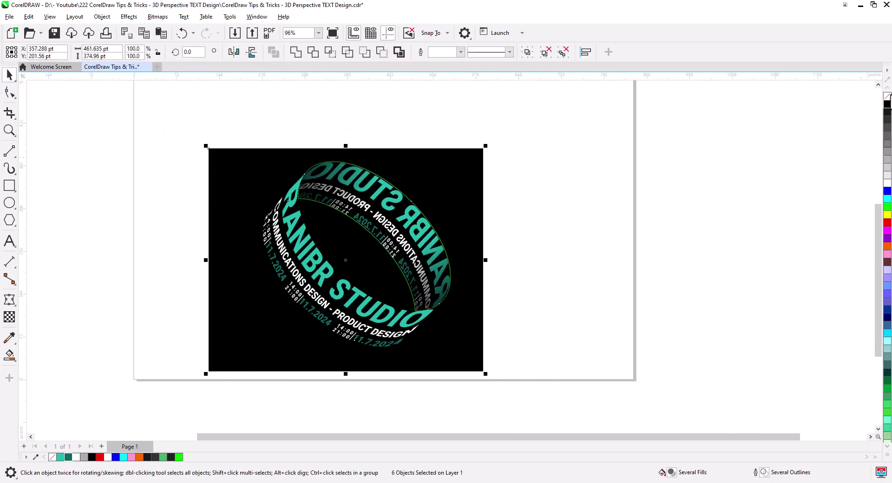
right_click(886, 96)
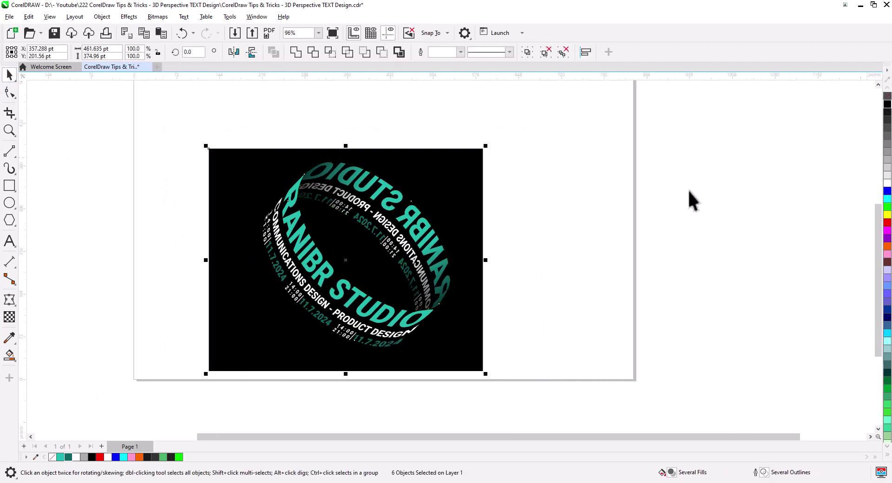
Enlarge the black background rectangle about its centre to about 568 × 461 pt.
click(453, 203)
drag(485, 147, 521, 117)
click(564, 236)
Change the background rectangle's fill to red (#FF0000) and clear the selection.
scroll(387, 245, up, 2)
drag(393, 264, 436, 264)
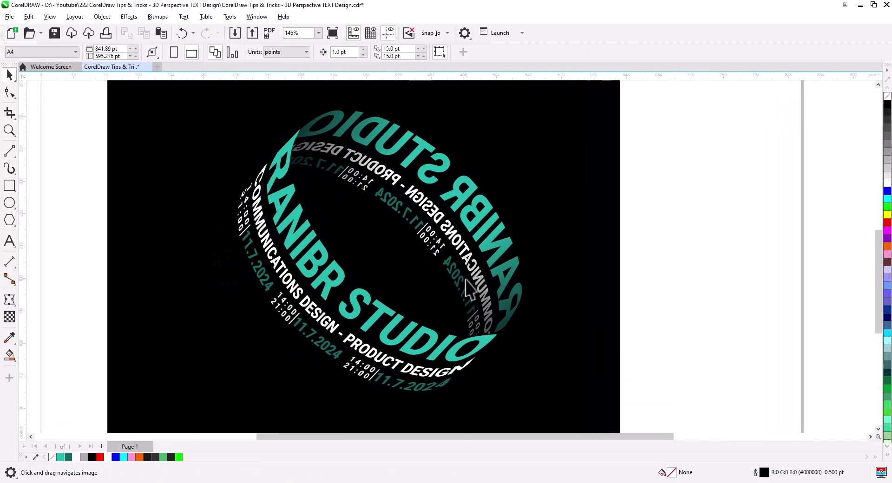
click(595, 212)
click(884, 223)
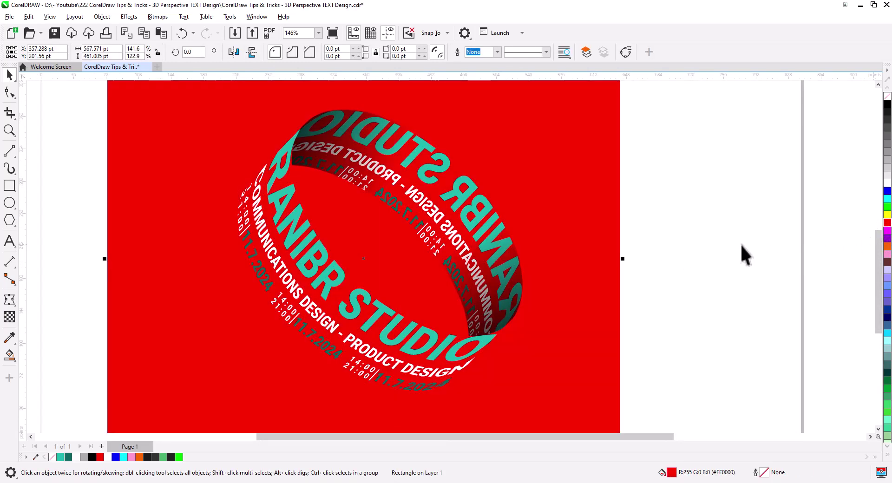
click(721, 256)
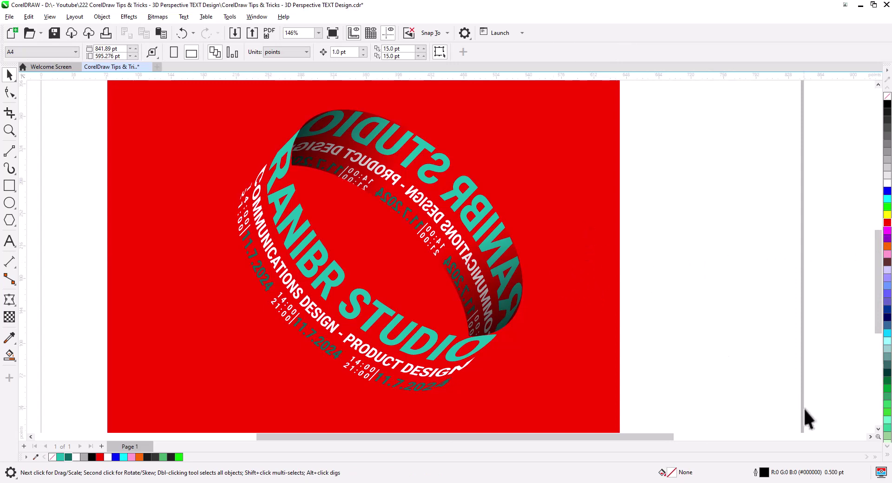
Shorten the fountain transparencies on both shading halves of the inner band, angling the upper-left half's fade at about -33.4°.
click(575, 279)
click(500, 285)
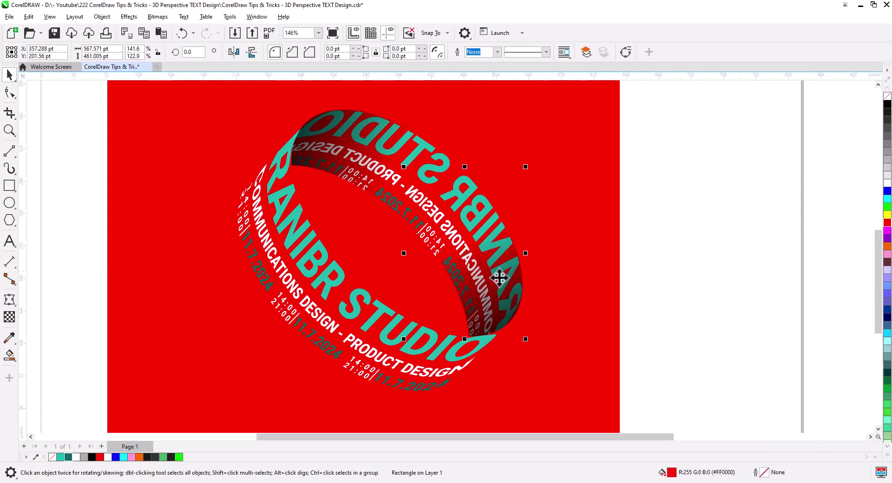
click(9, 317)
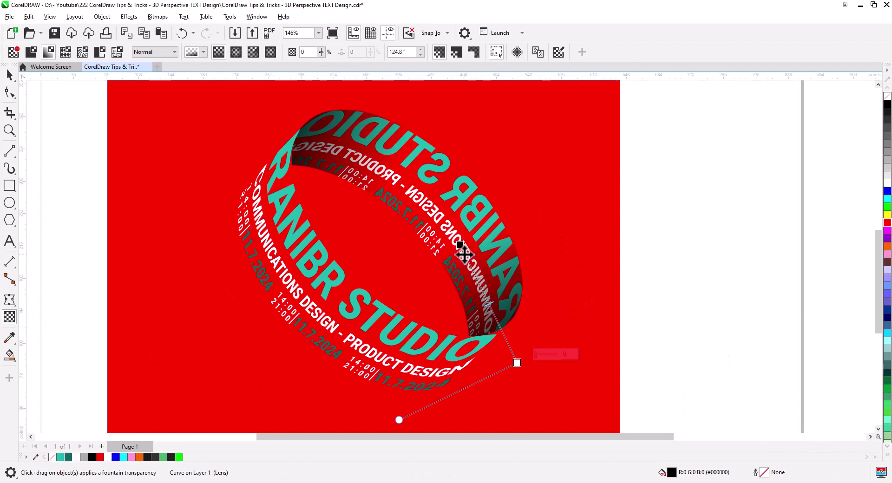
drag(460, 245, 376, 166)
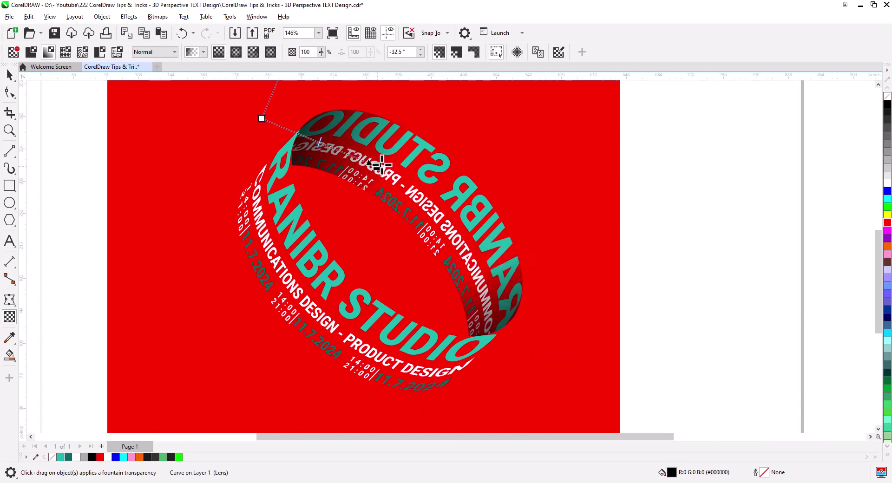
drag(261, 118, 272, 121)
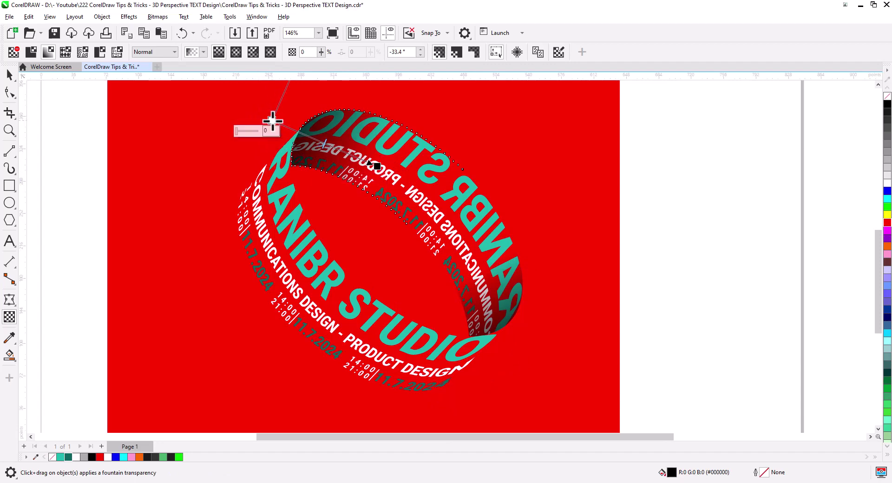
Move the start of the lower-right shading half's fountain transparency closer to the ring, at an angle of about 118°.
click(508, 309)
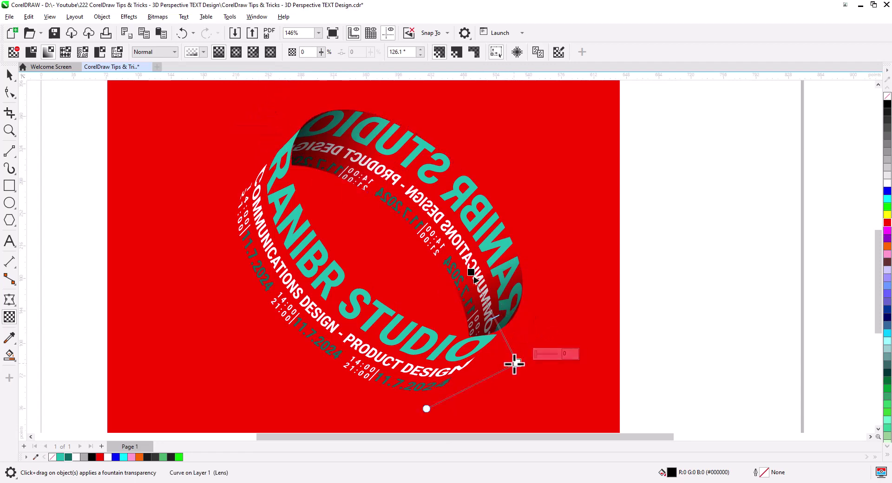
drag(516, 364, 504, 359)
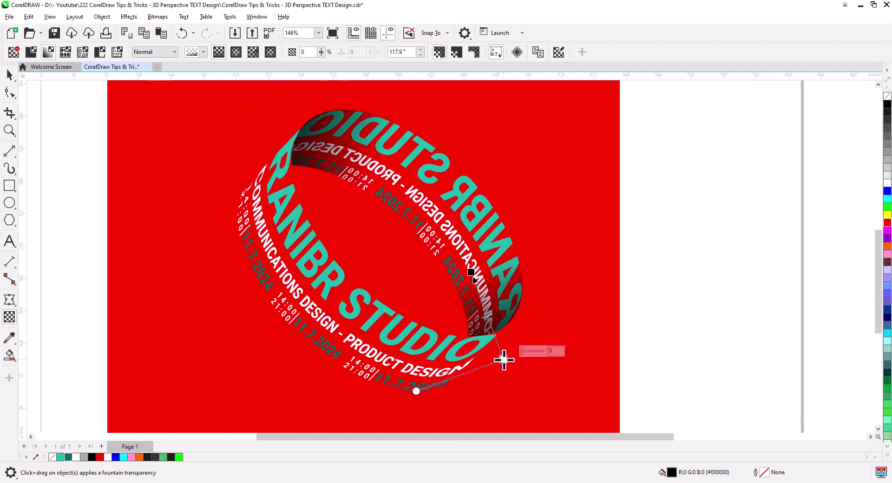
click(10, 75)
Change the background rectangle's uniform fill to dark red (RGB 140, 0, 0) and clear the selection.
click(576, 186)
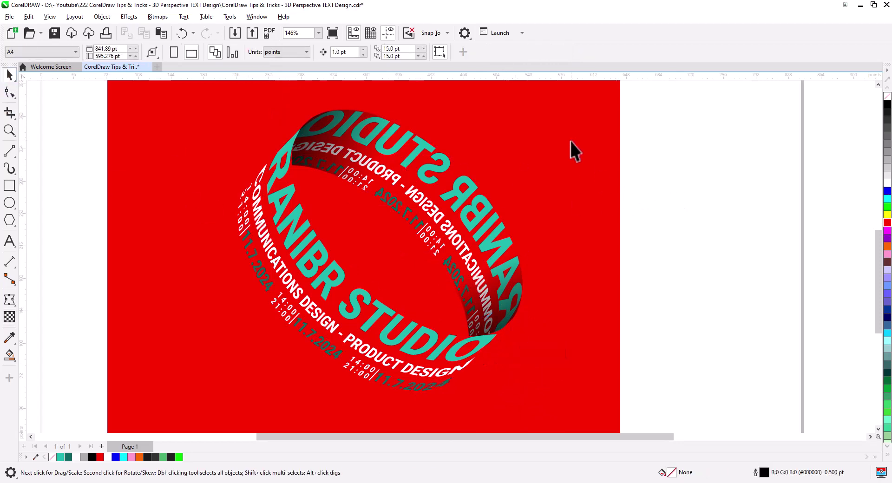
key(shift+F11)
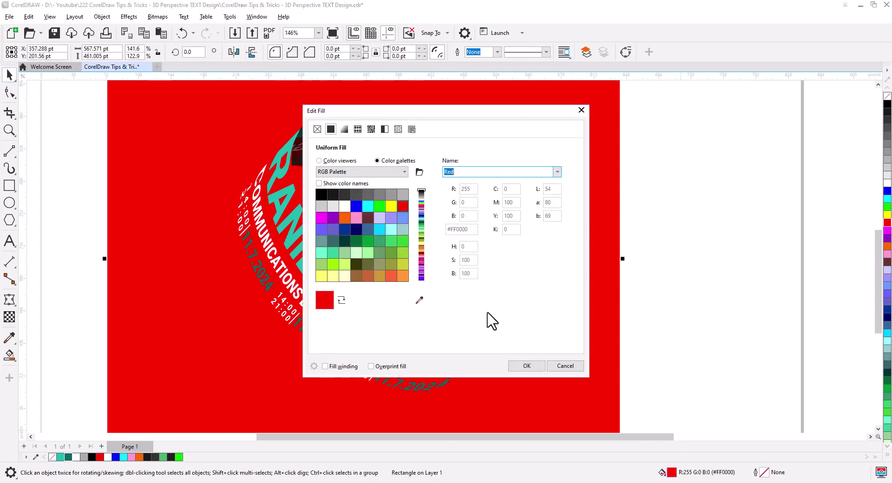
drag(381, 111, 563, 134)
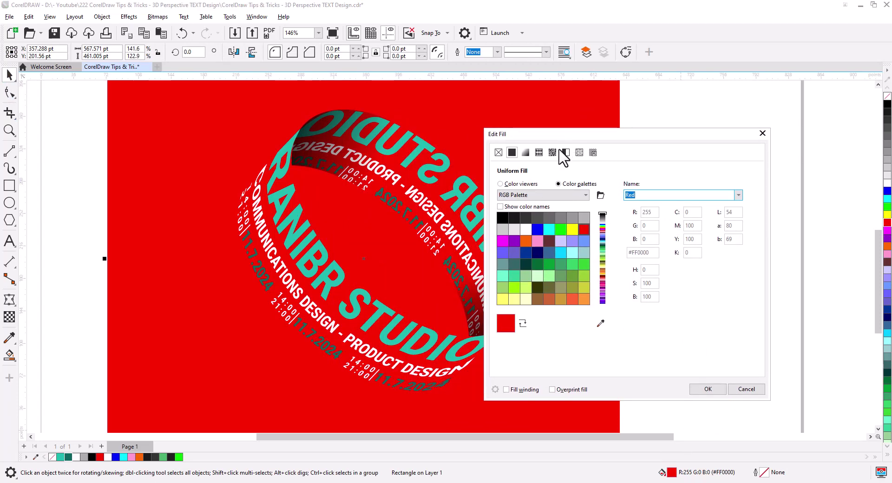
click(500, 184)
click(603, 247)
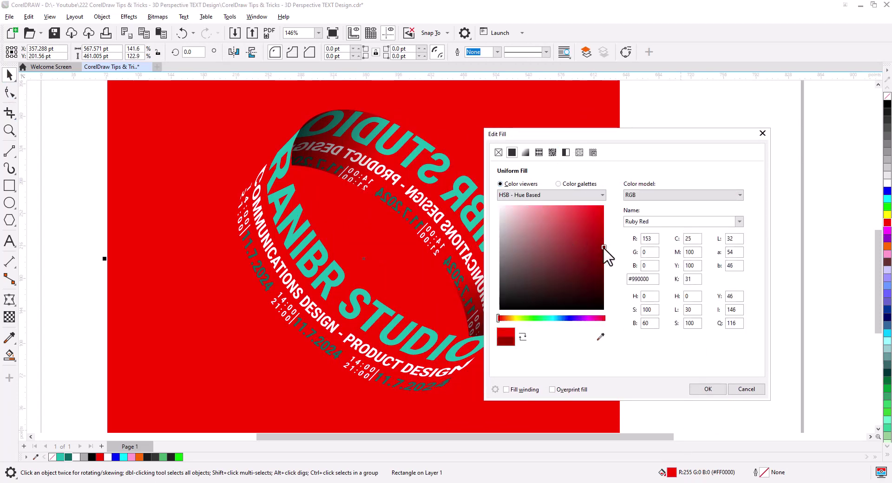
drag(603, 247, 603, 255)
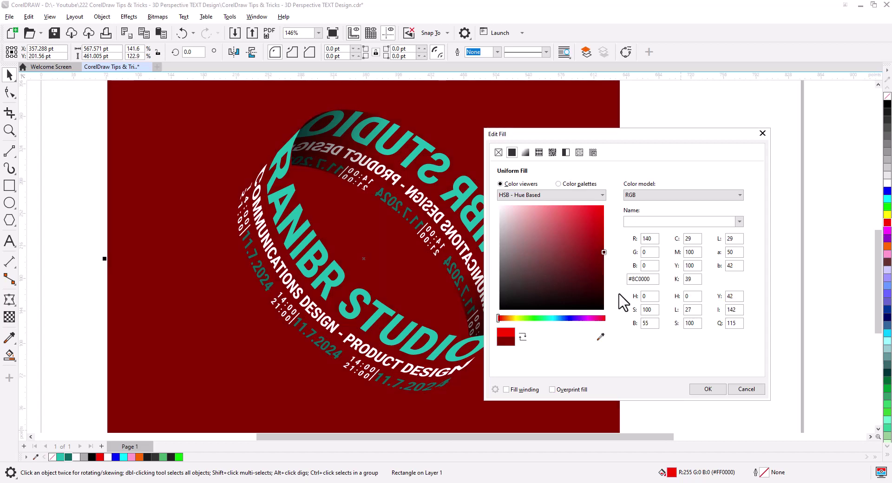
click(711, 388)
click(716, 305)
scroll(449, 243, down, 3)
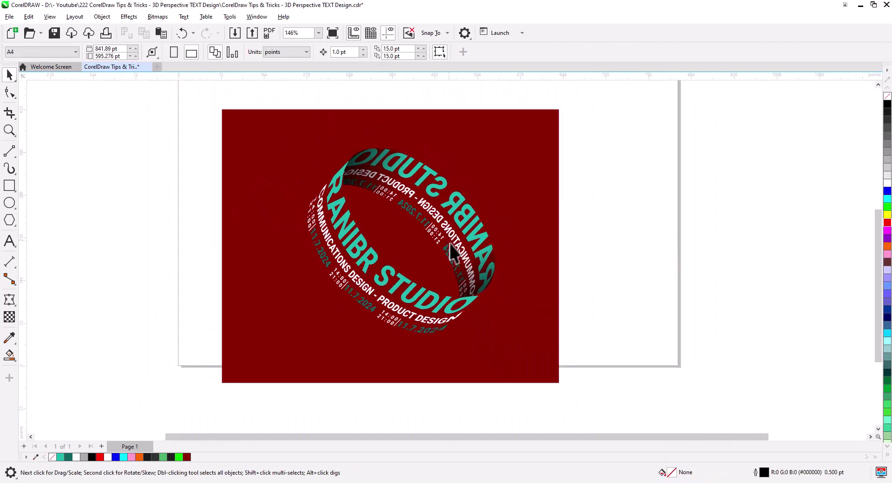